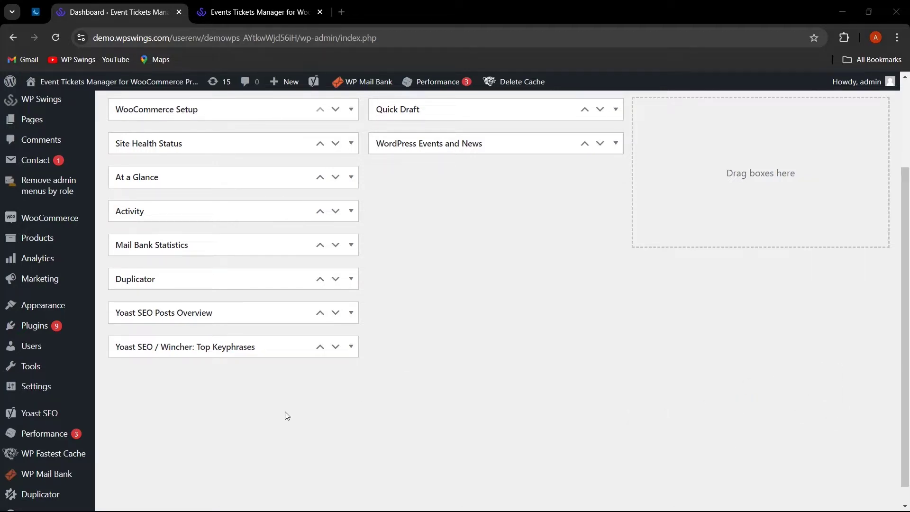
Search Add Plugins for Event Tickets Manager for WooCommerce and confirm it is listed as Active
mouse_move(47, 327)
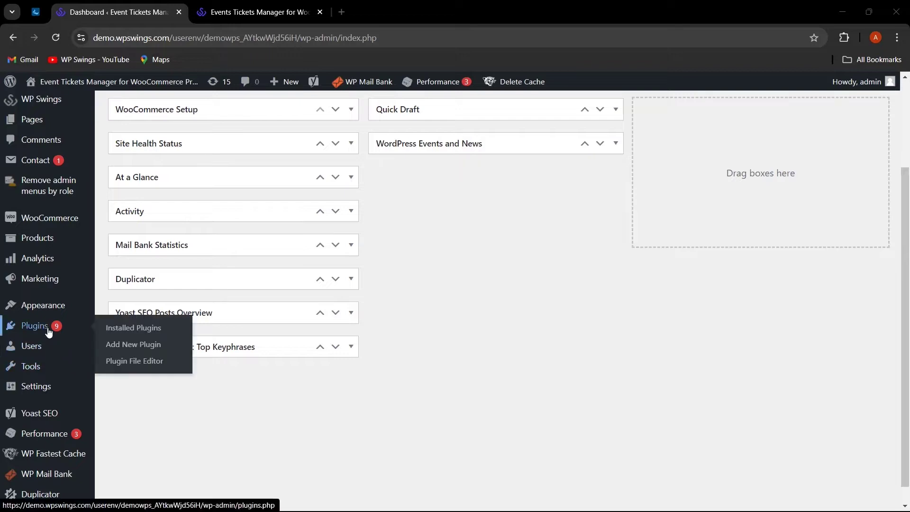
click(134, 343)
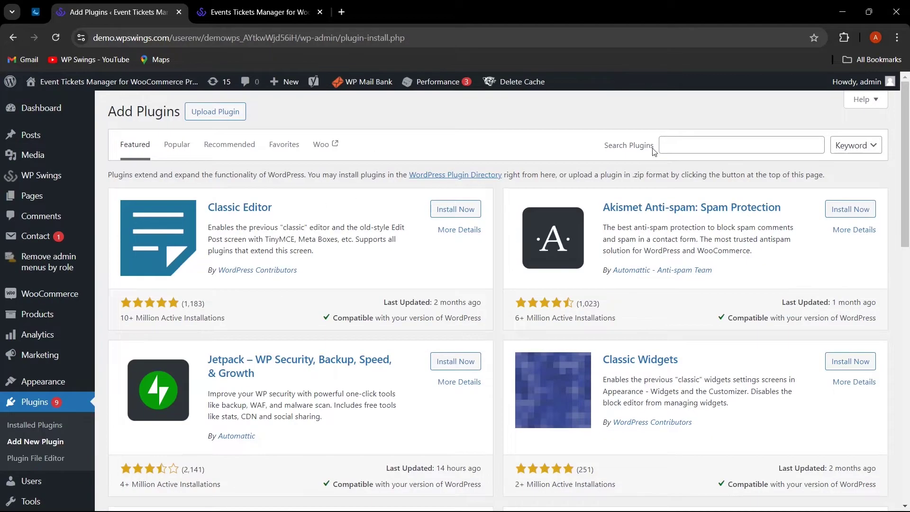
click(704, 148)
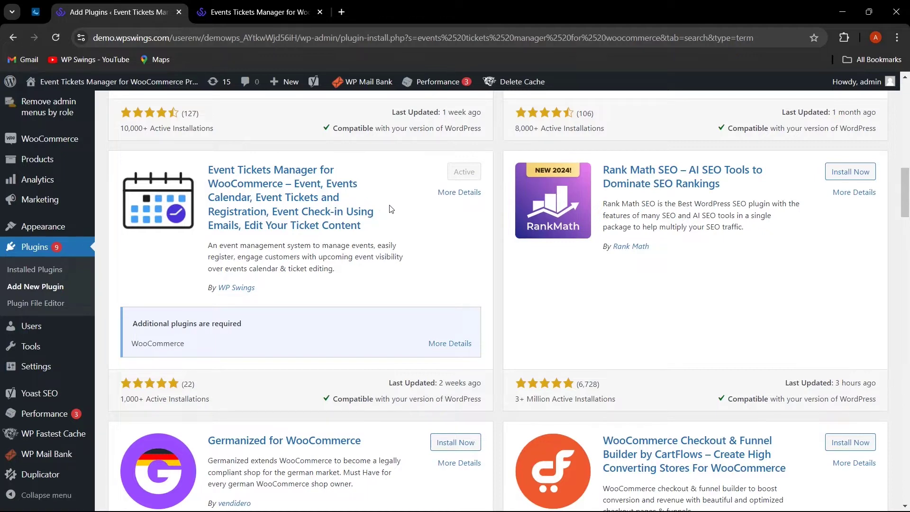
scroll(51, 204, up, 6)
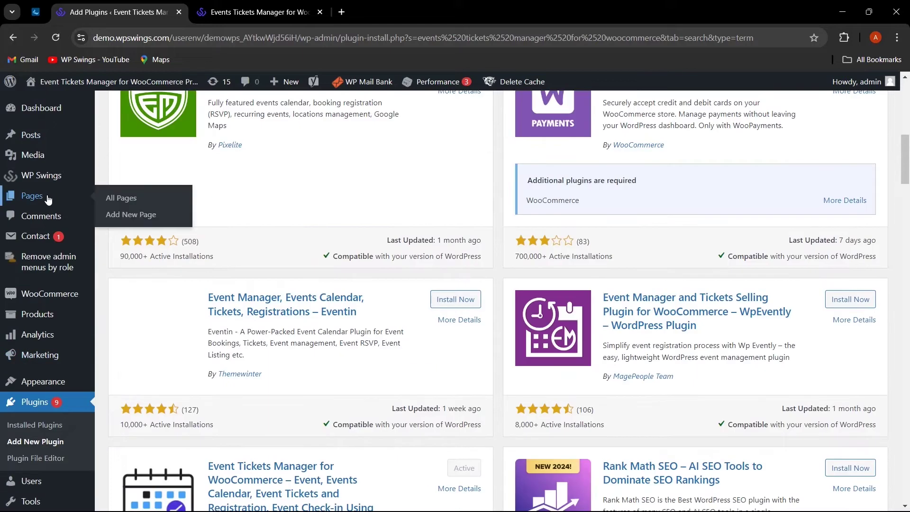
mouse_move(50, 177)
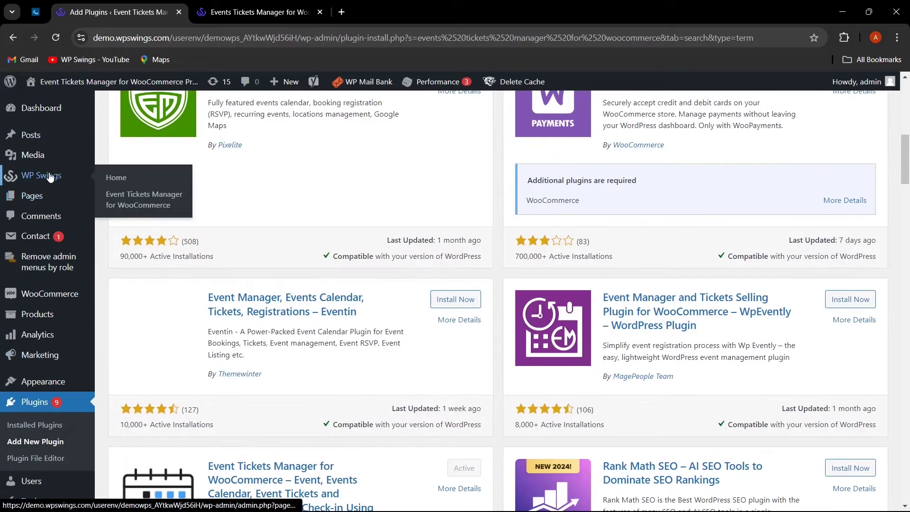
Switch off the Event Tickets Manager Enable / Disable toggle so Carnival shows only price and cart
click(133, 204)
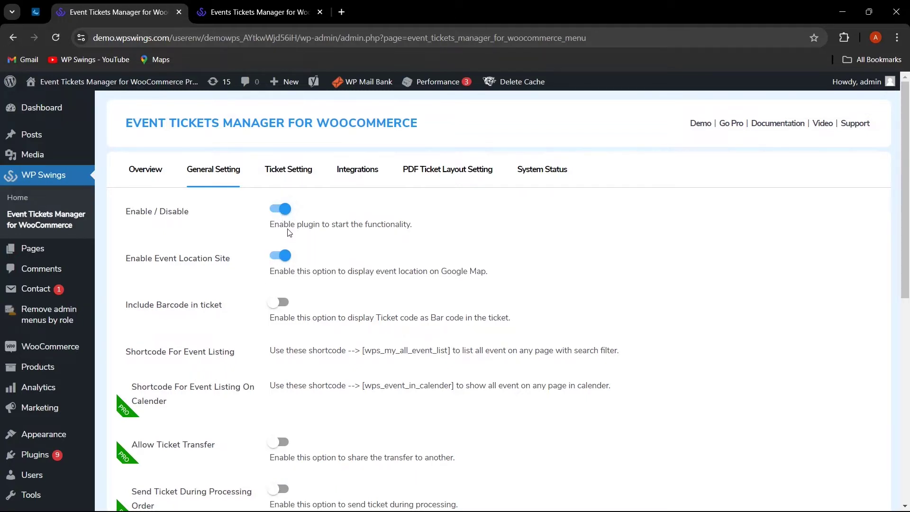
click(279, 210)
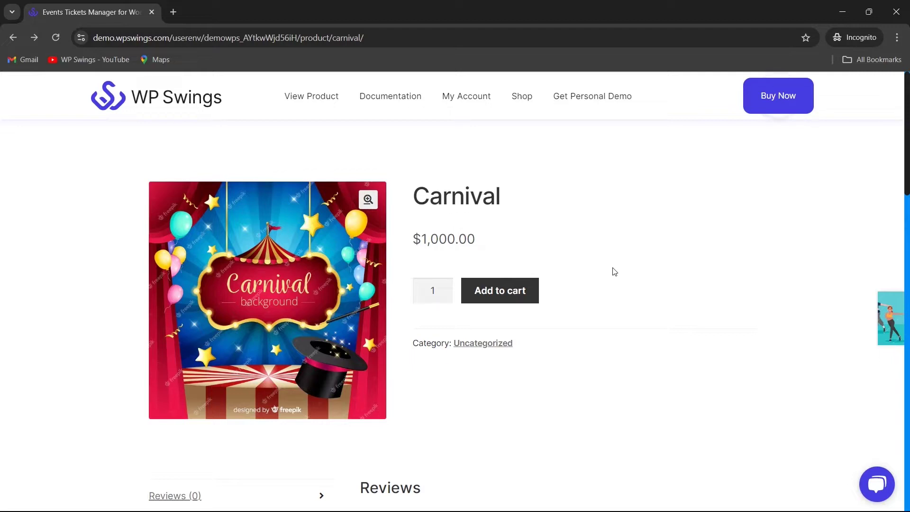
Turn on the Enable Event Location Site toggle and go to the Integrations settings
mouse_move(533, 500)
click(427, 417)
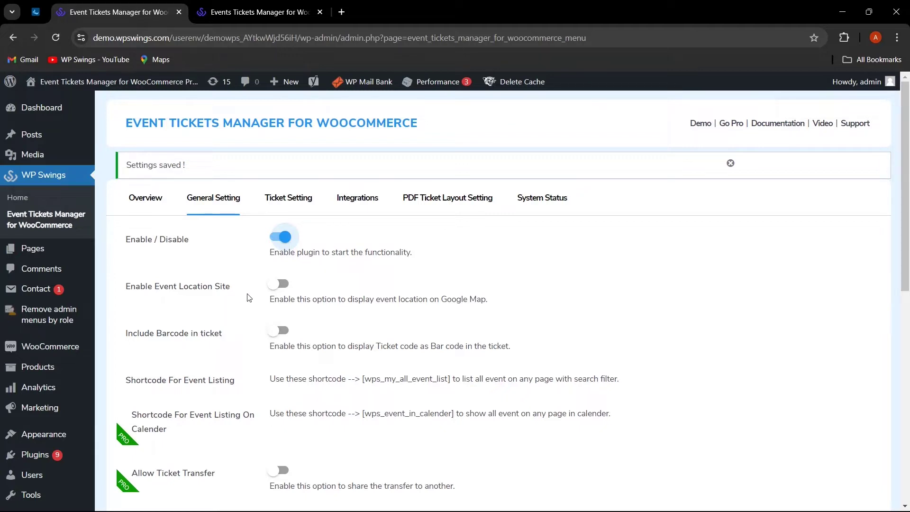
click(283, 288)
click(282, 287)
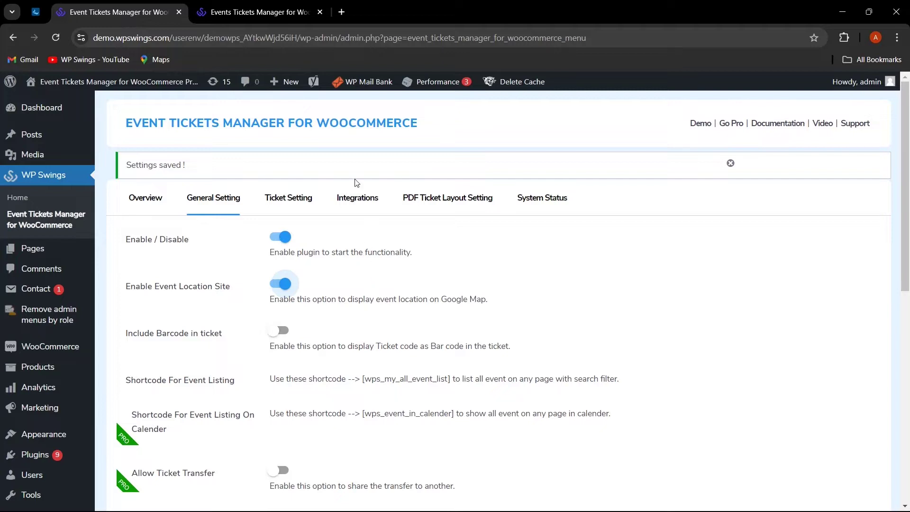
click(357, 200)
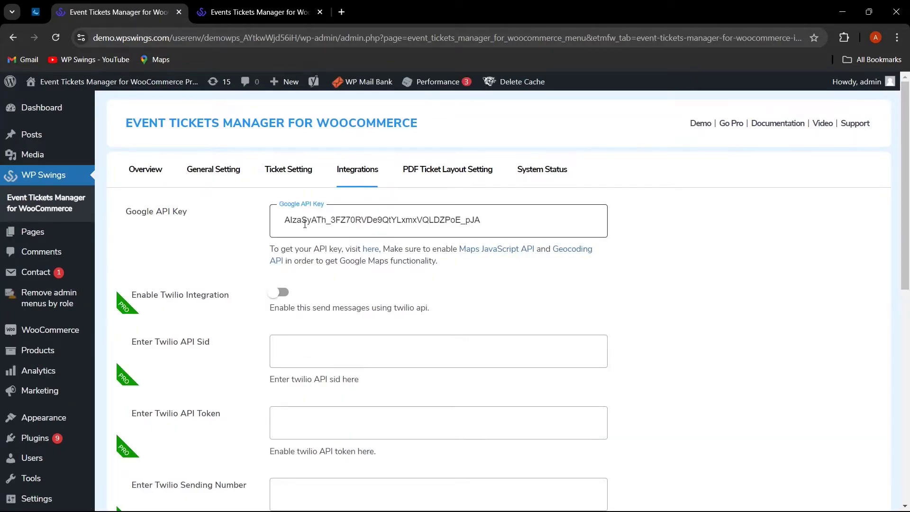
Check the Google API key guide, then switch the Enable and Event Location toggles back on
click(372, 250)
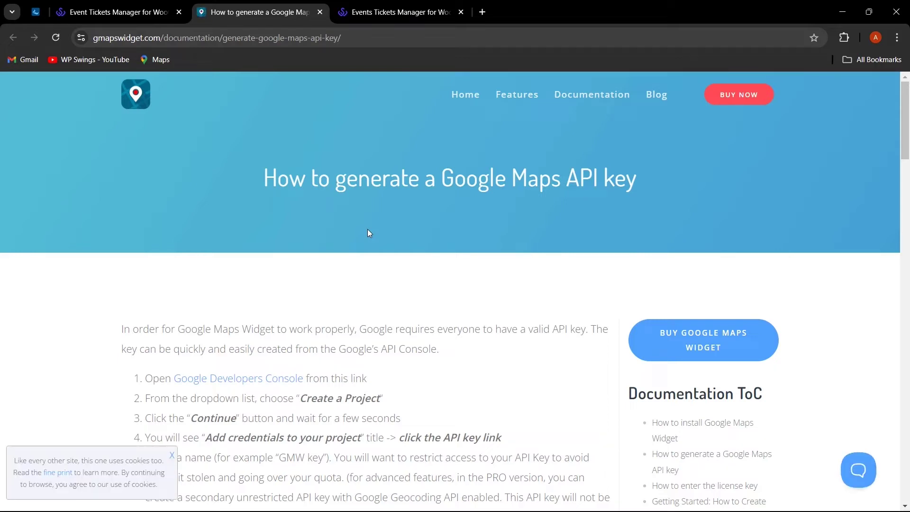
click(142, 15)
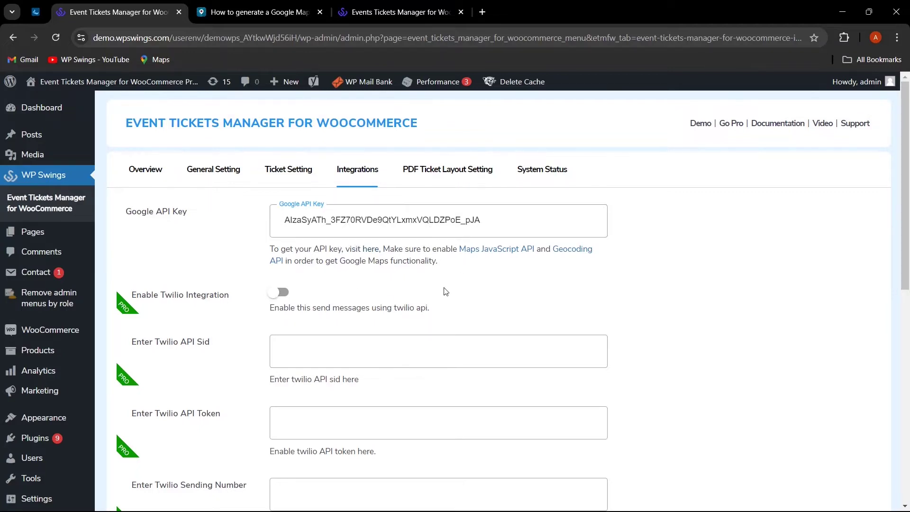
click(224, 171)
click(280, 209)
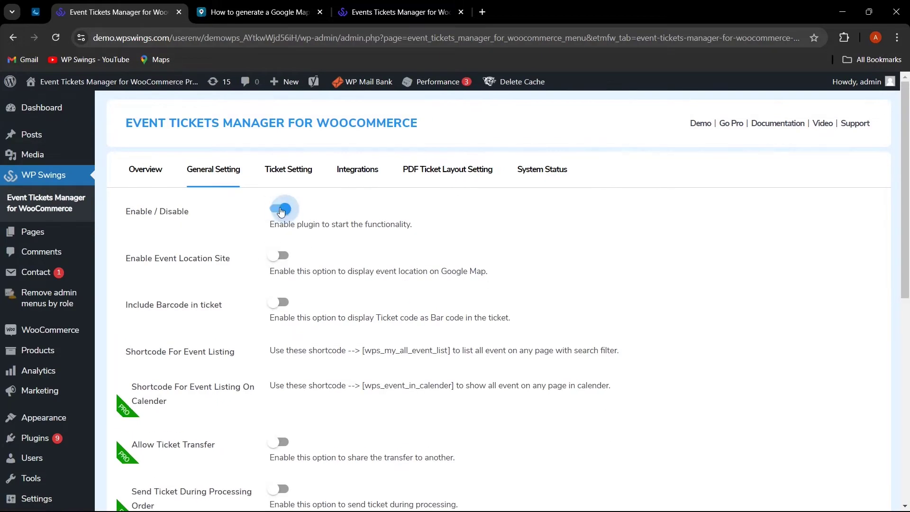
click(281, 255)
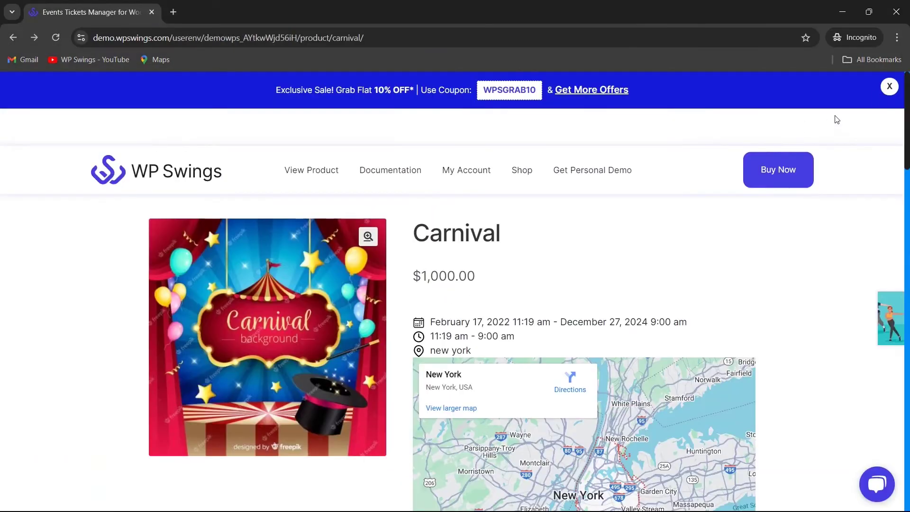
click(890, 86)
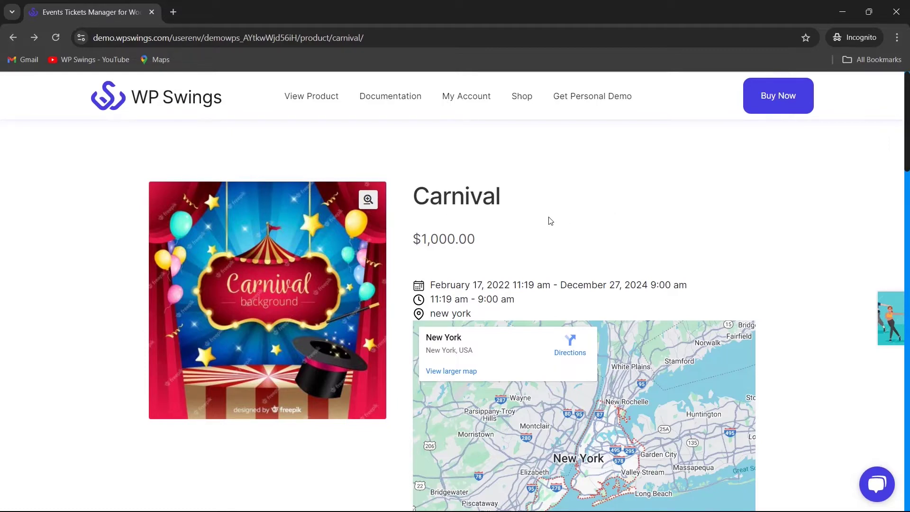
scroll(550, 220, down, 1)
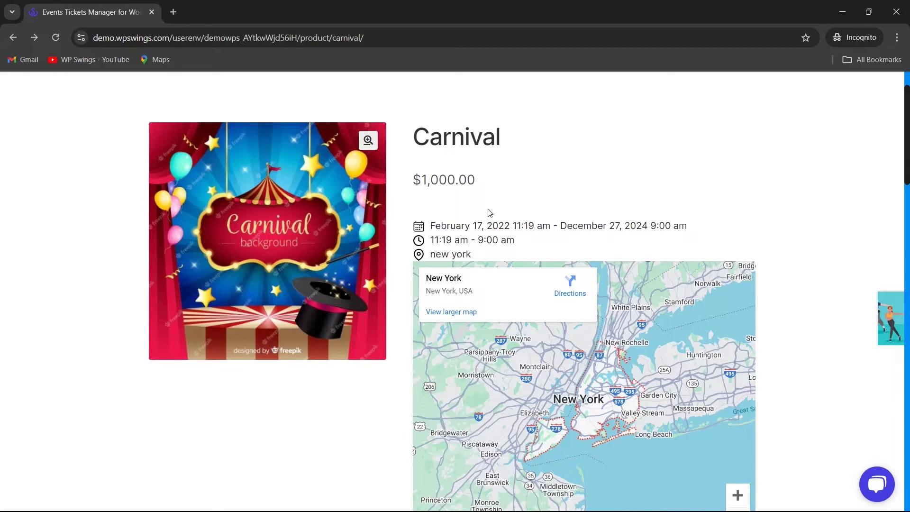
scroll(724, 258, down, 1)
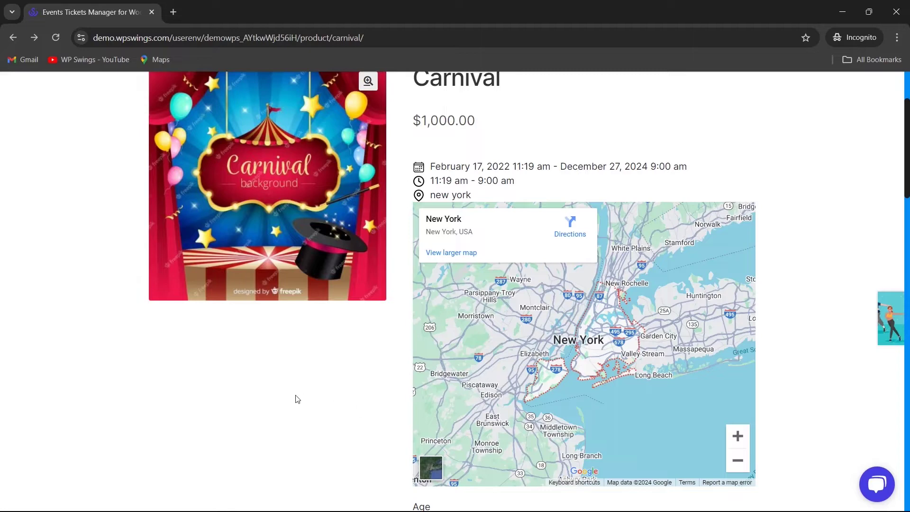
scroll(290, 400, up, 1)
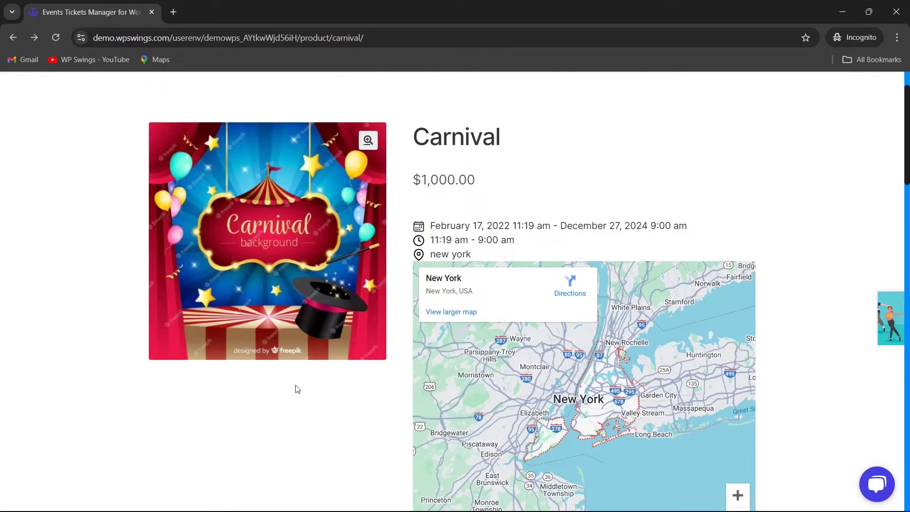
scroll(657, 229, up, 1)
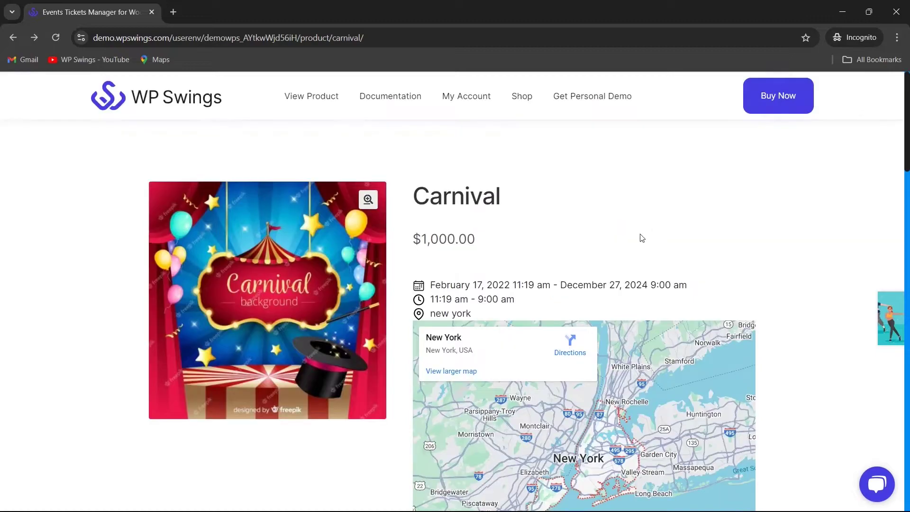
Back in admin settings, try Include Barcode in ticket, leave it off, and open PDF Ticket Layout Setting
key(alt+Tab)
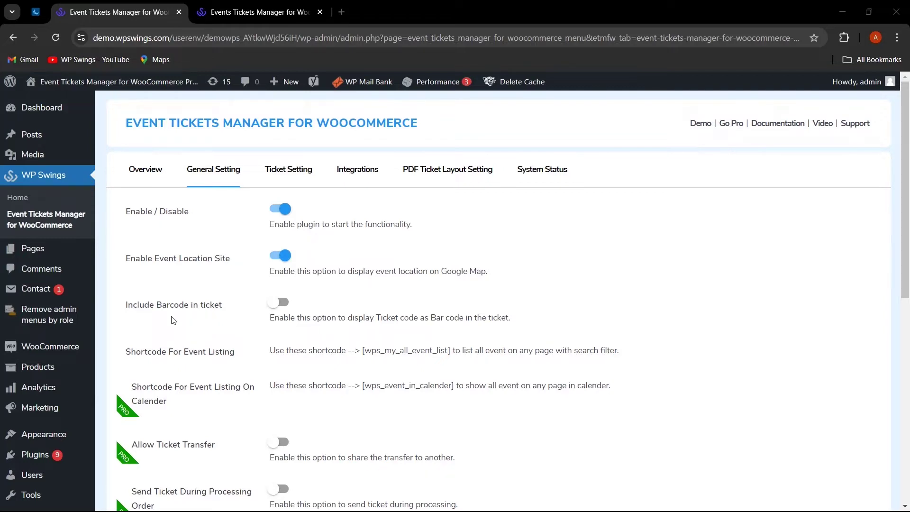
click(281, 308)
click(281, 305)
click(441, 172)
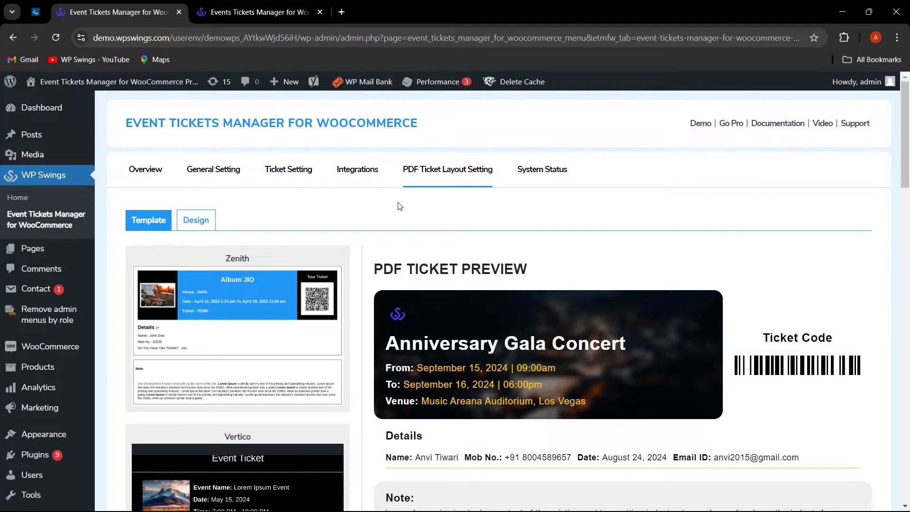
Try the Zenith PDF ticket template, confirm the layout change, then pick Vertico
scroll(241, 266, down, 7)
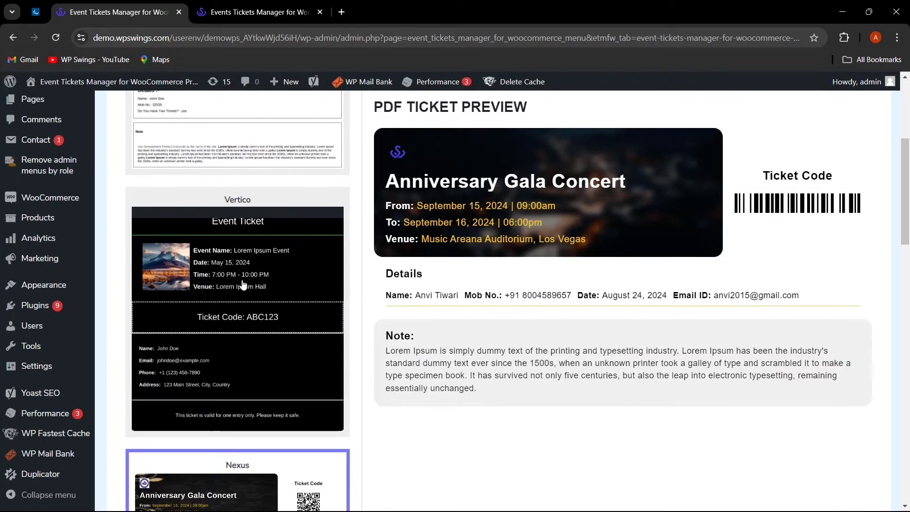
scroll(261, 270, up, 7)
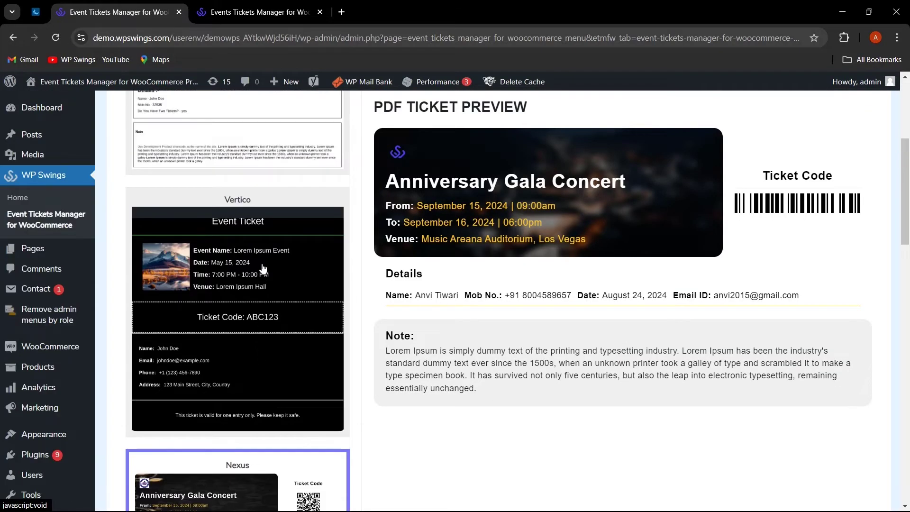
scroll(251, 285, down, 4)
scroll(264, 342, down, 6)
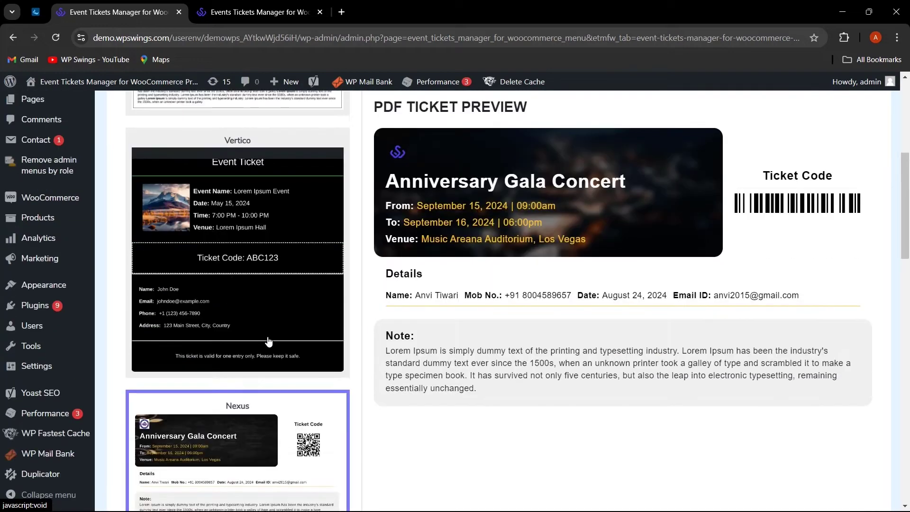
scroll(277, 391, down, 3)
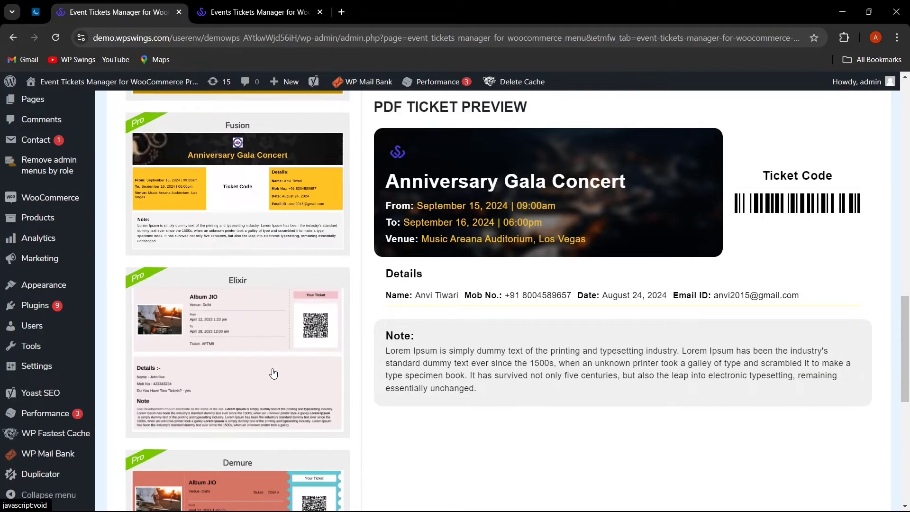
scroll(266, 384, up, 12)
scroll(263, 373, up, 3)
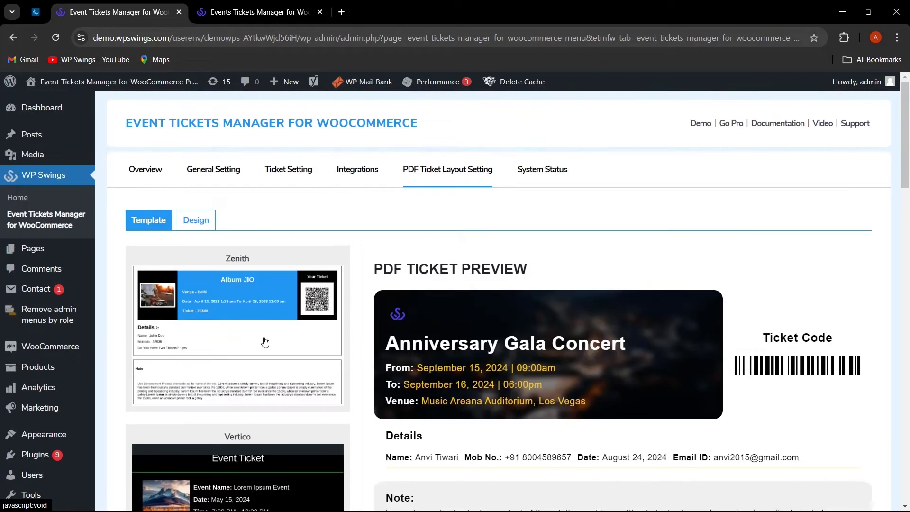
click(264, 337)
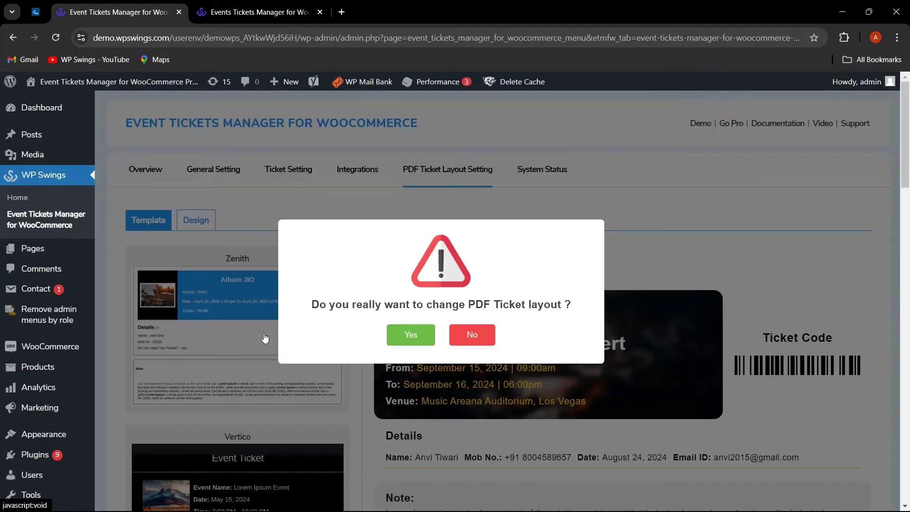
click(423, 340)
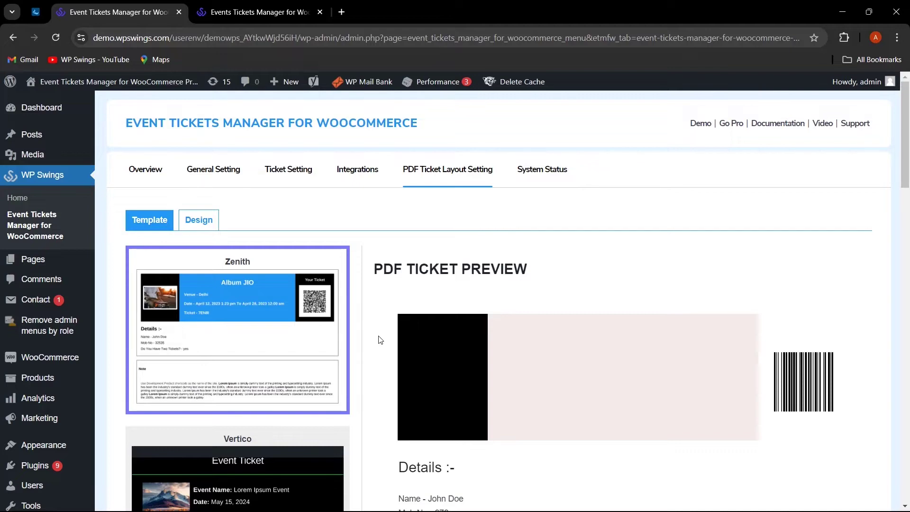
scroll(380, 340, down, 4)
click(329, 329)
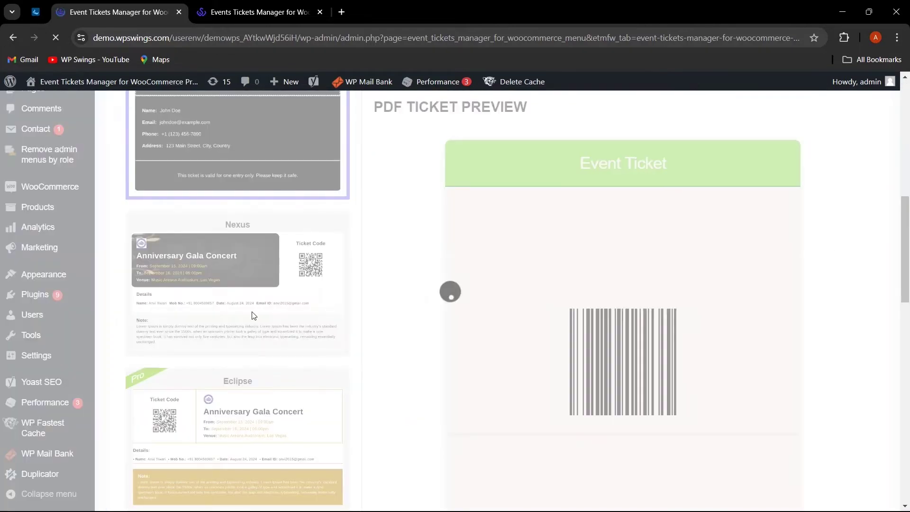
Review the ticket border Design options, return to Template, then go to General Setting
scroll(184, 444, down, 5)
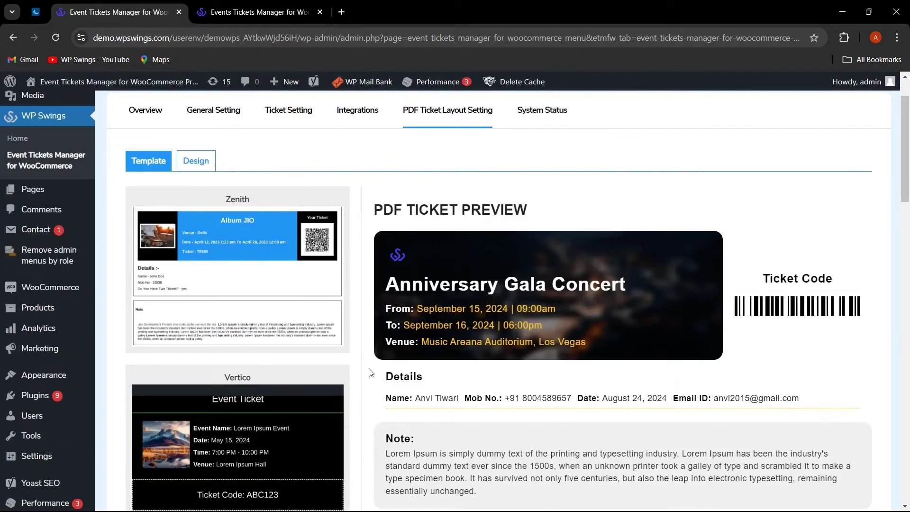
scroll(184, 444, down, 2)
scroll(423, 348, up, 8)
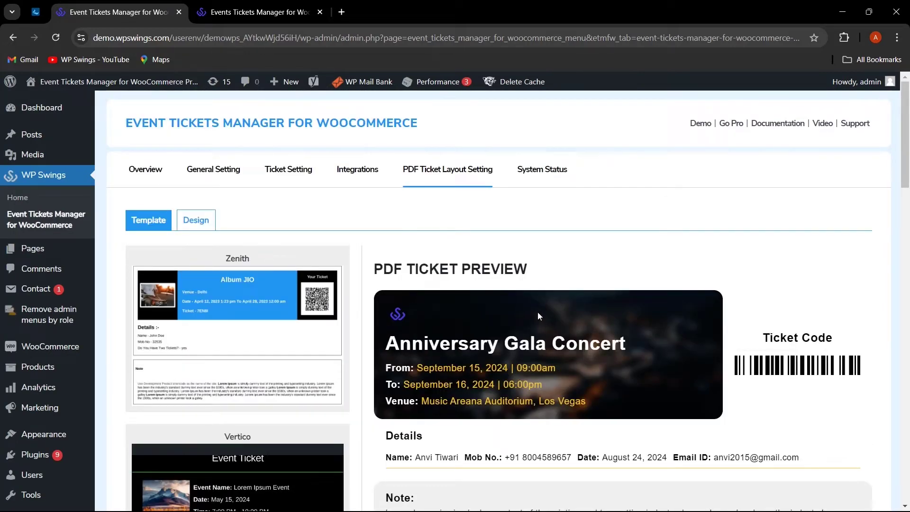
click(187, 216)
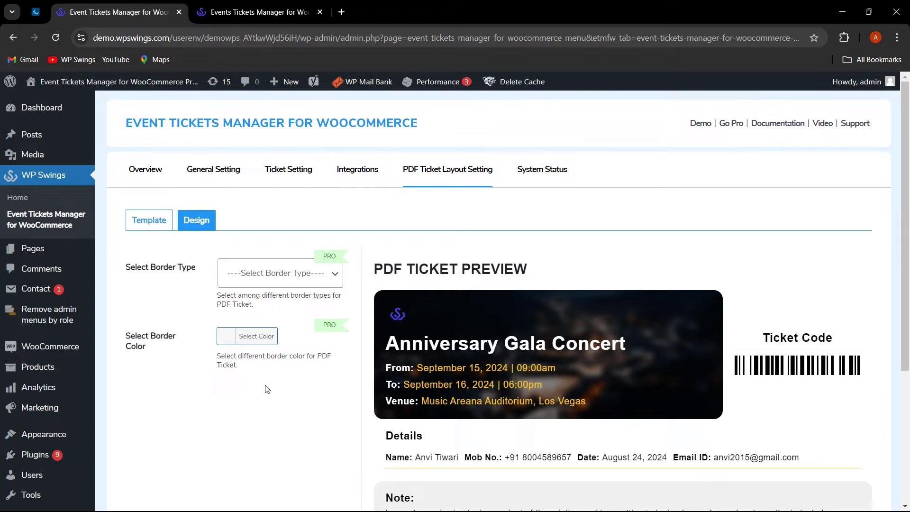
click(159, 231)
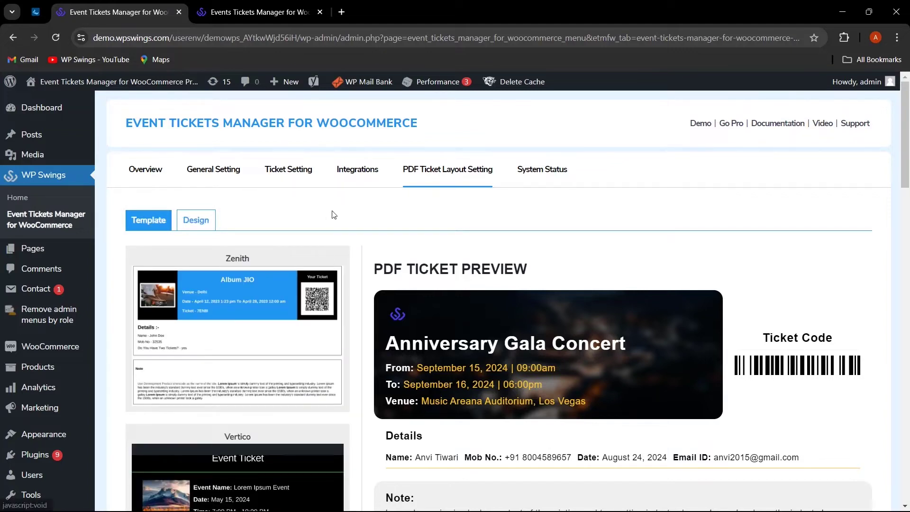
click(223, 170)
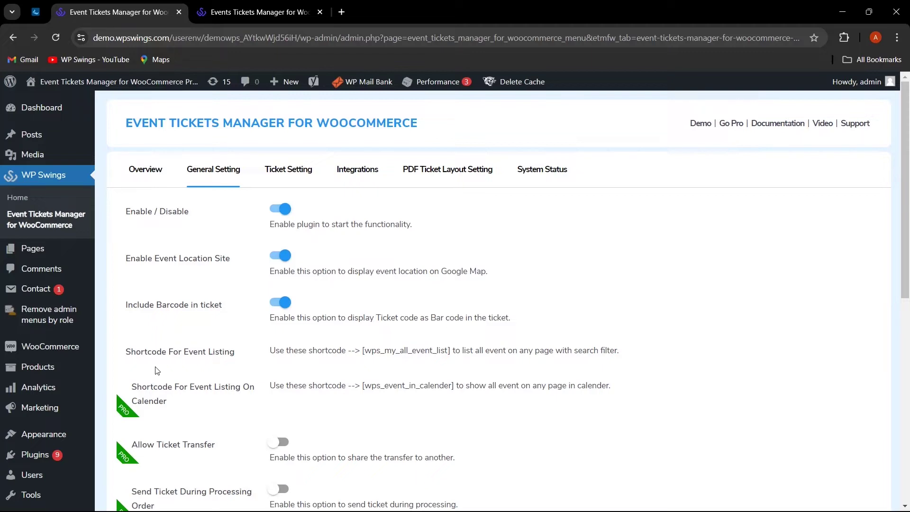
Copy [wps_my_all_event_list] and paste it into a Shortcode block on a new page
drag(363, 351, 453, 355)
key(ctrl+c)
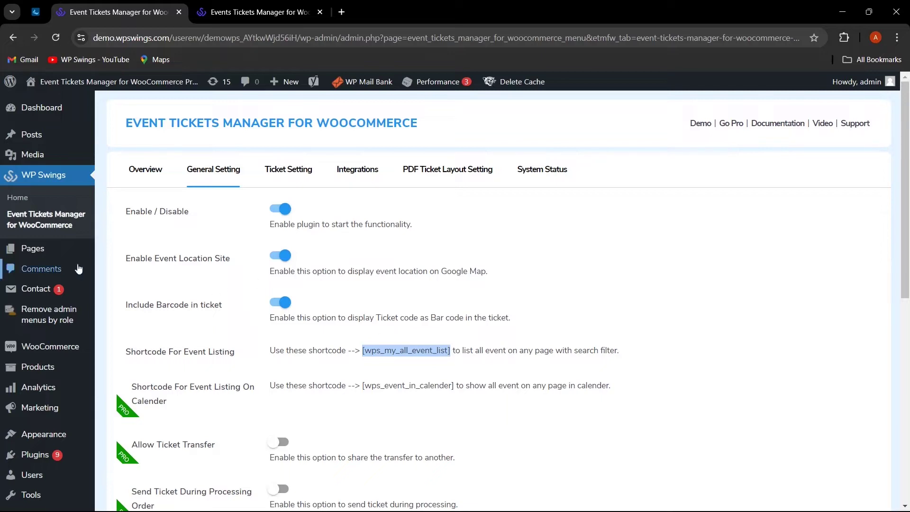
mouse_move(56, 256)
right_click(122, 266)
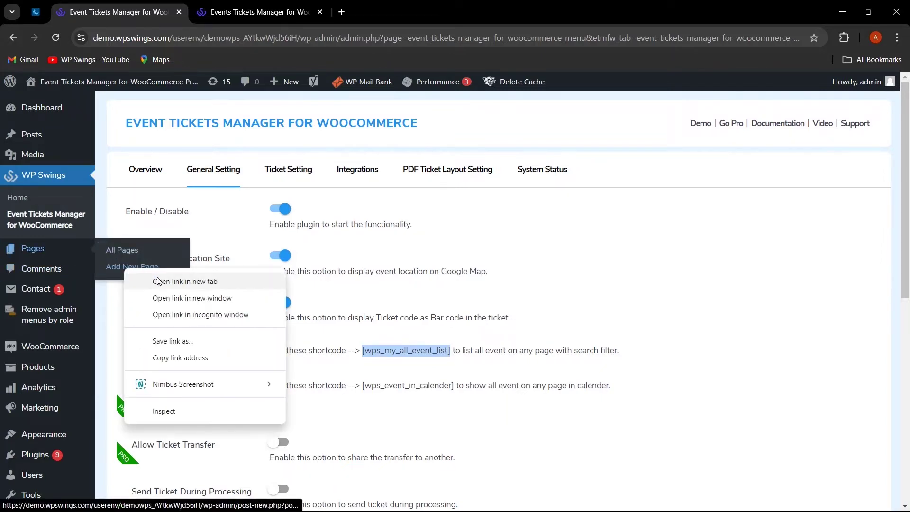
click(157, 282)
click(217, 7)
click(593, 217)
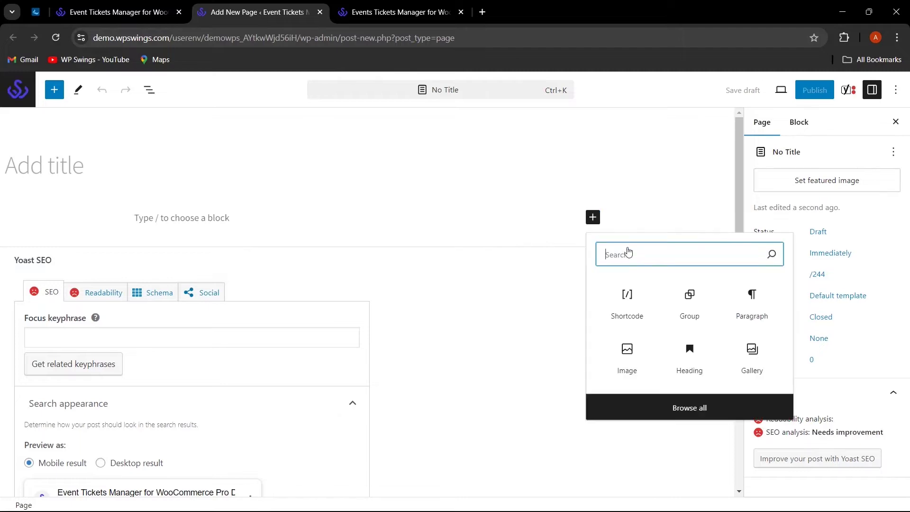
click(628, 300)
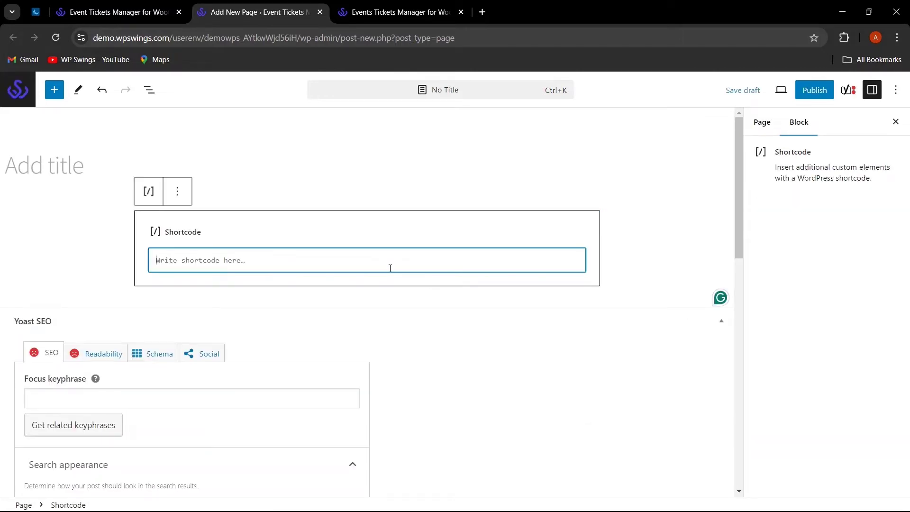
key(ctrl+v)
Publish the page, check it lists Carnival and Digital marketing webinar, then close it
click(813, 91)
click(806, 94)
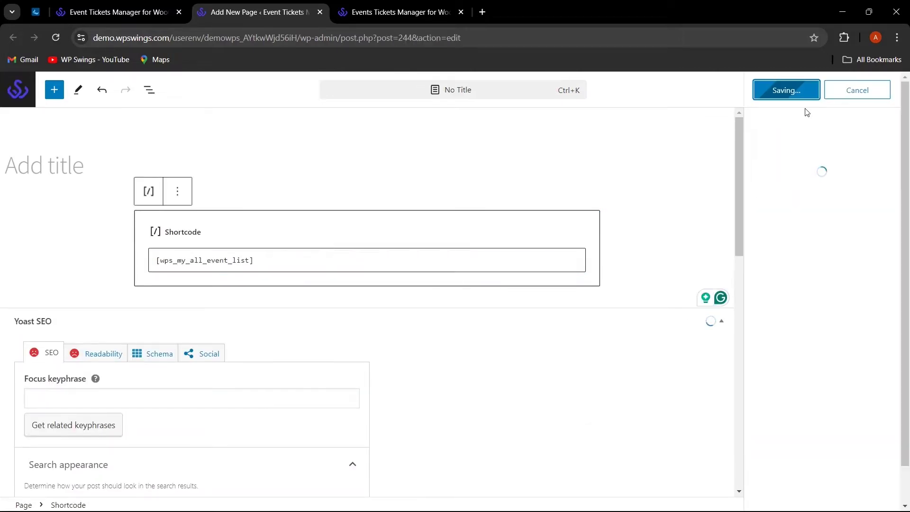
click(788, 219)
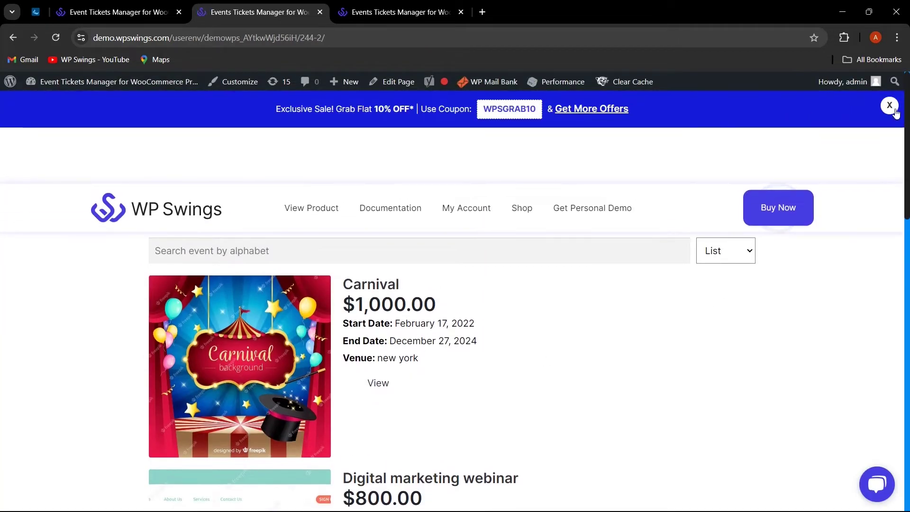
click(835, 112)
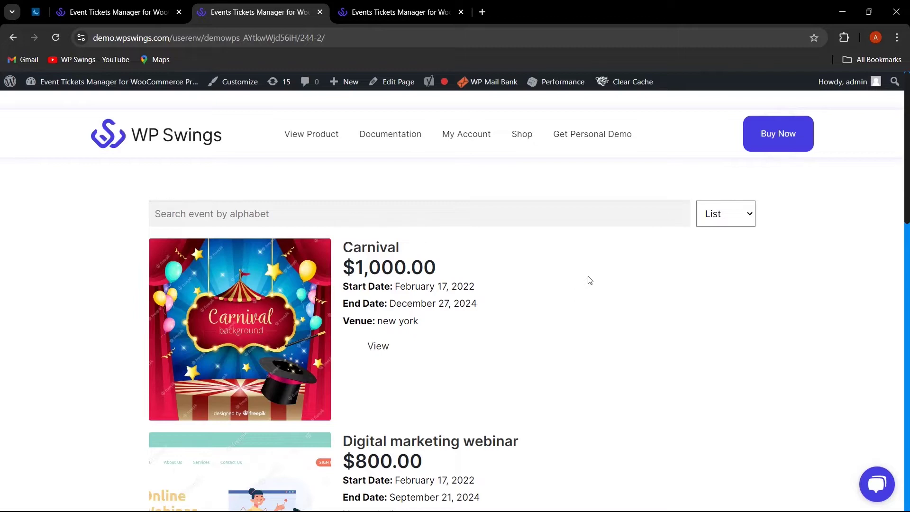
scroll(590, 281, down, 2)
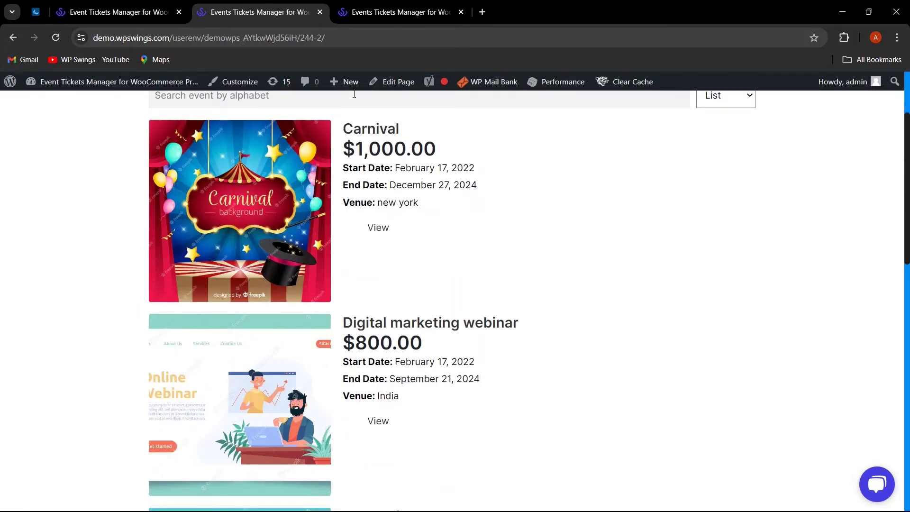
click(320, 12)
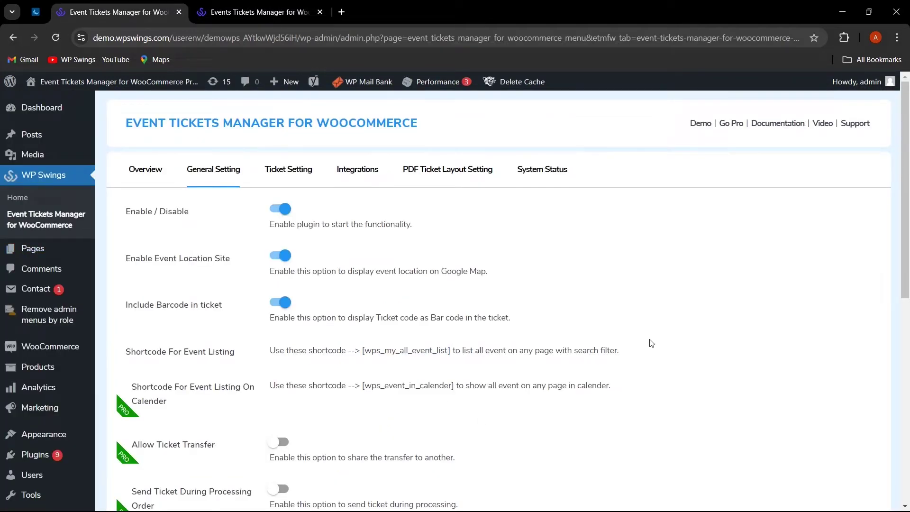
scroll(518, 401, down, 3)
scroll(229, 302, down, 1)
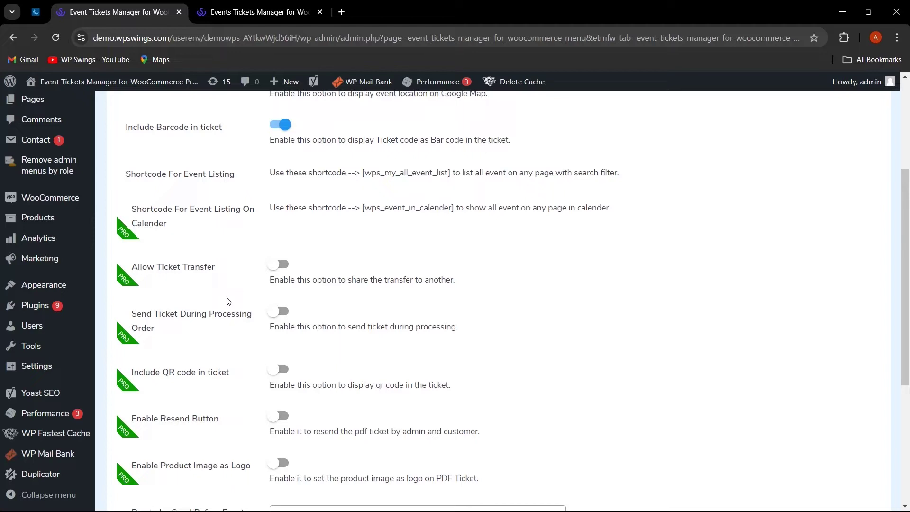
scroll(229, 302, up, 4)
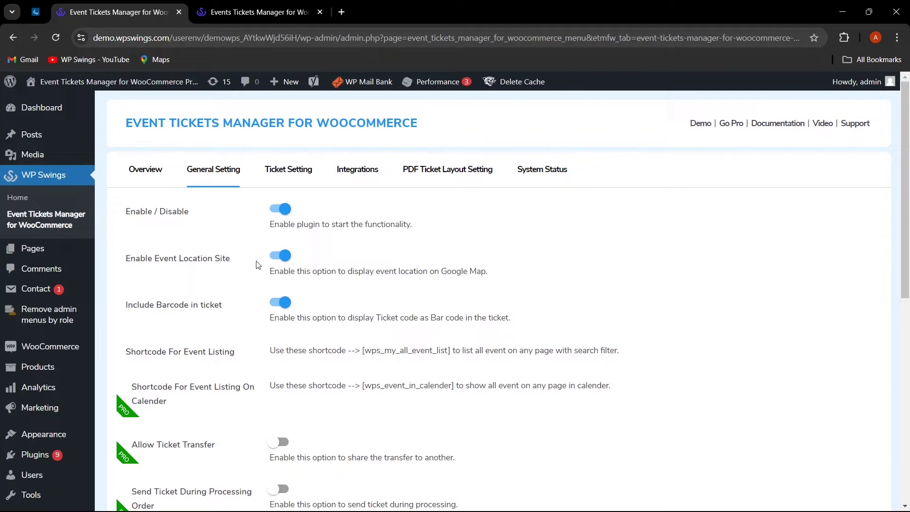
Add the $1,000.00 Carnival ticket to the cart, place the order, and open My Account
key(ctrl+Tab)
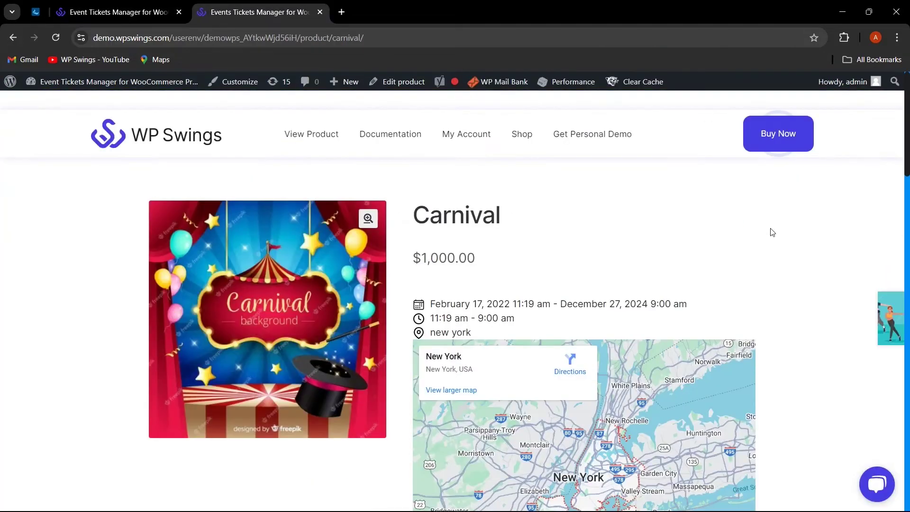
scroll(781, 205, down, 8)
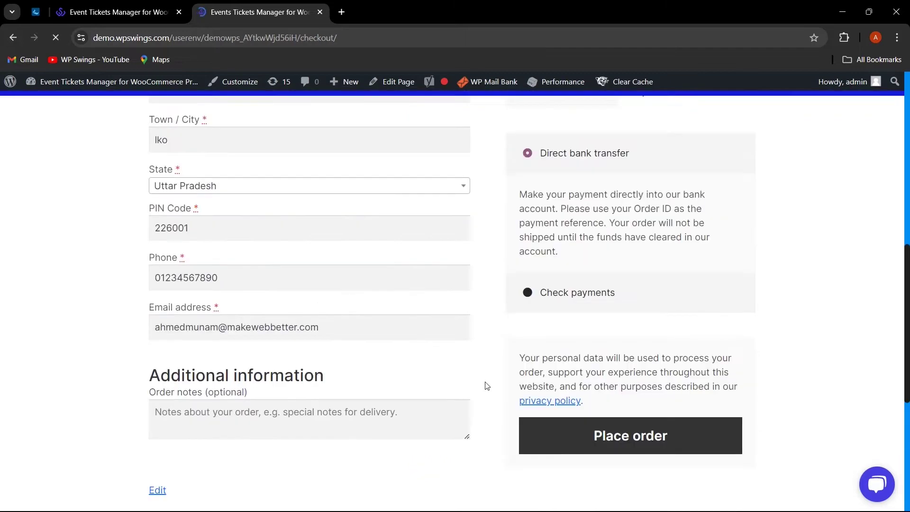
click(483, 394)
scroll(711, 237, down, 4)
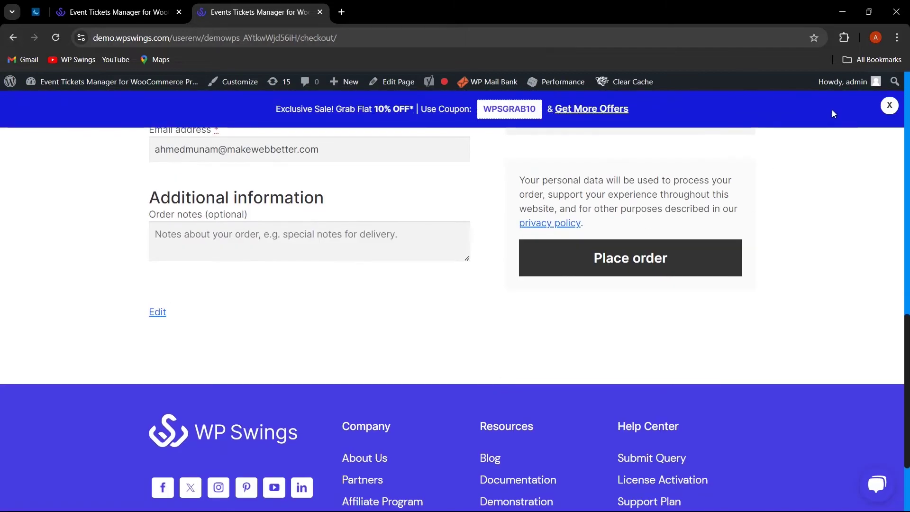
click(890, 106)
click(652, 275)
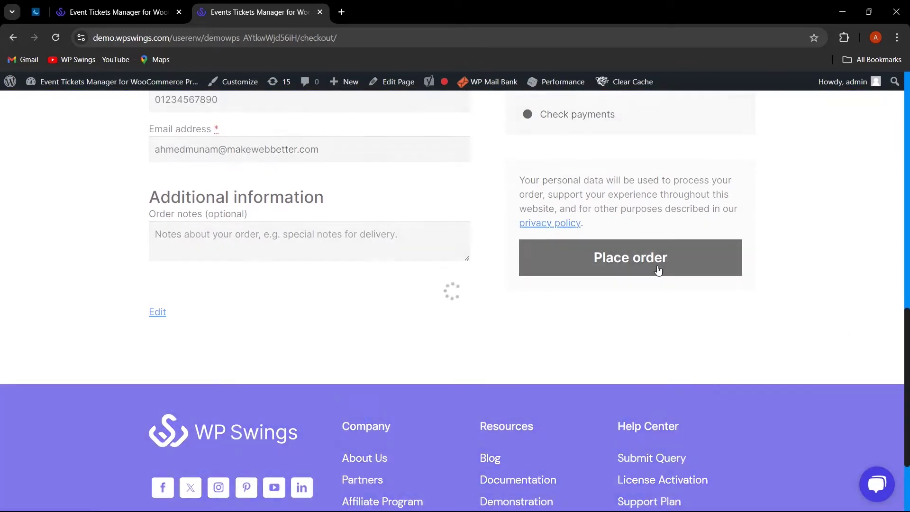
click(890, 106)
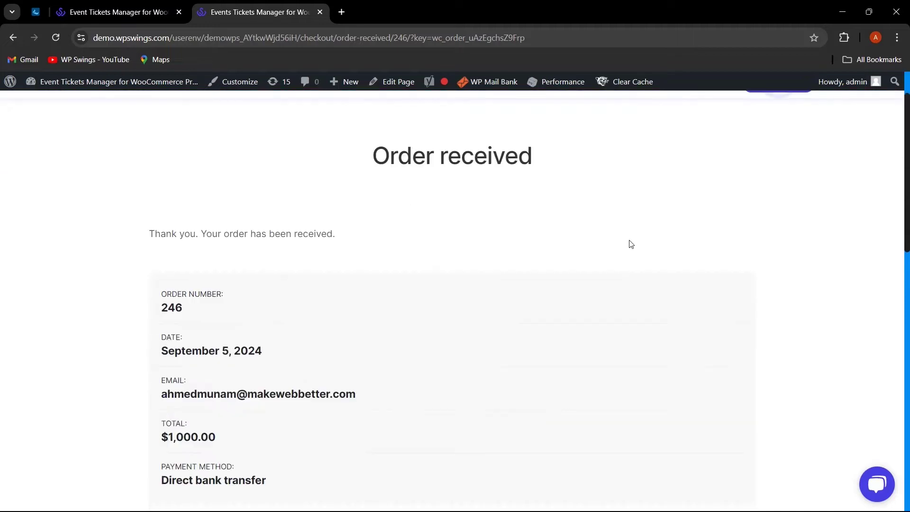
scroll(476, 138, up, 1)
click(476, 138)
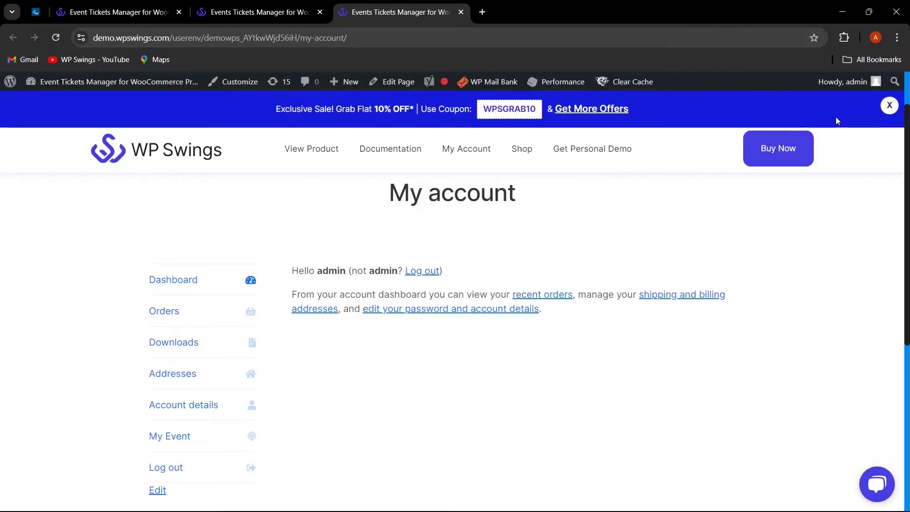
Reload My Event to find the new Carnival booking and open its order details (Age 25, $1,000.00)
scroll(612, 243, down, 1)
click(170, 377)
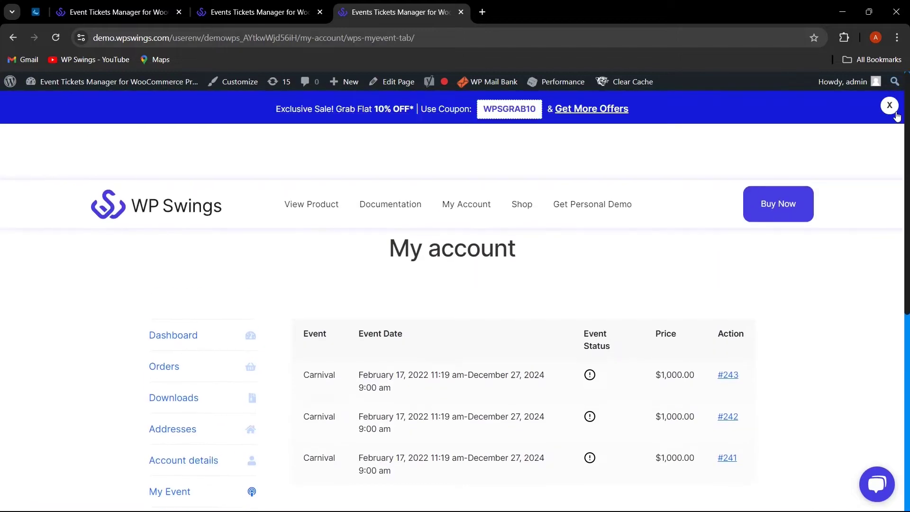
scroll(791, 244, down, 1)
scroll(790, 252, down, 1)
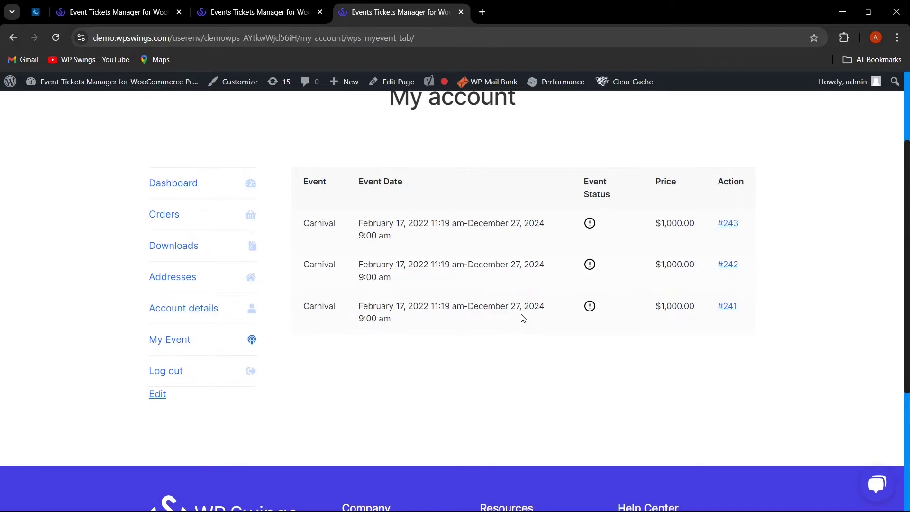
key(F5)
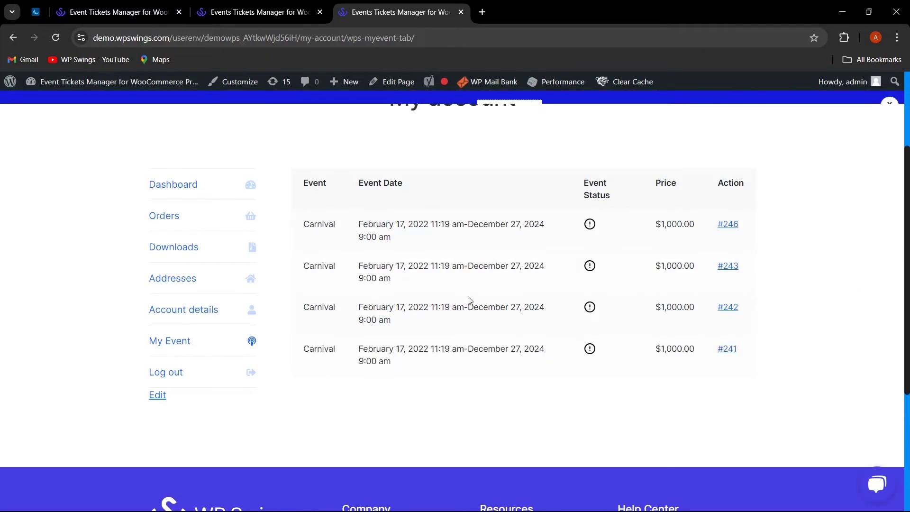
click(891, 113)
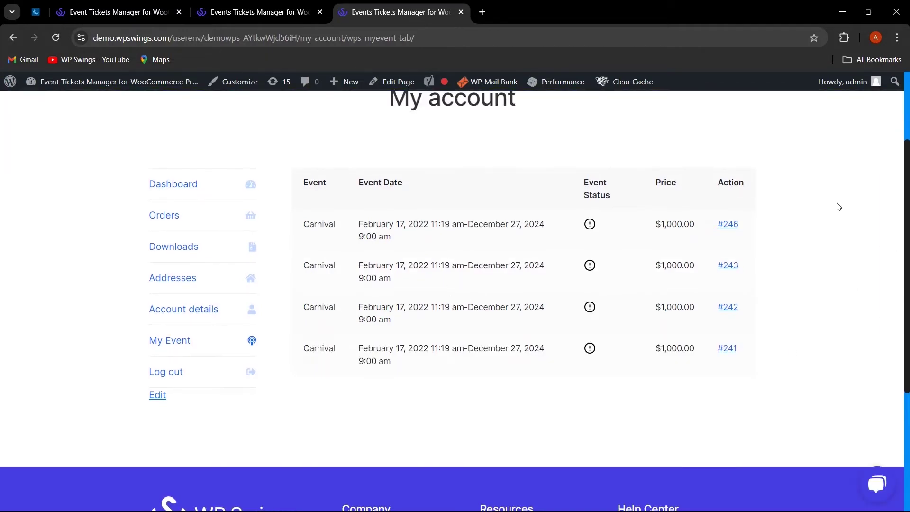
click(728, 226)
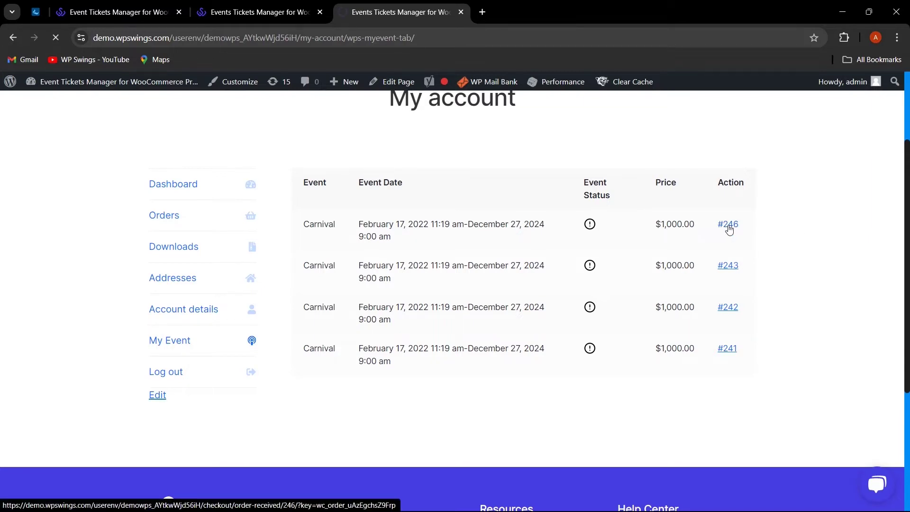
scroll(289, 321, down, 8)
scroll(290, 321, down, 3)
View the Carnival PDF ticket with dates, New York venue and attendee details, then return to General Setting
click(888, 109)
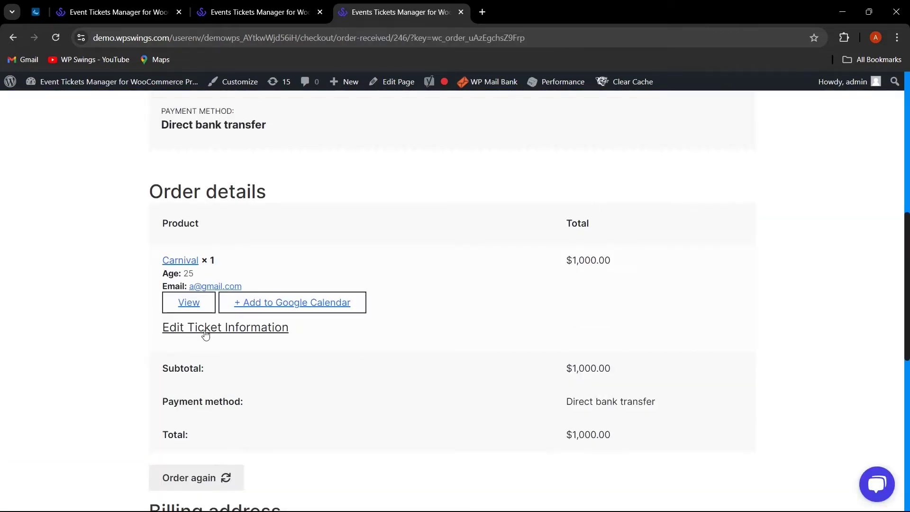
click(199, 306)
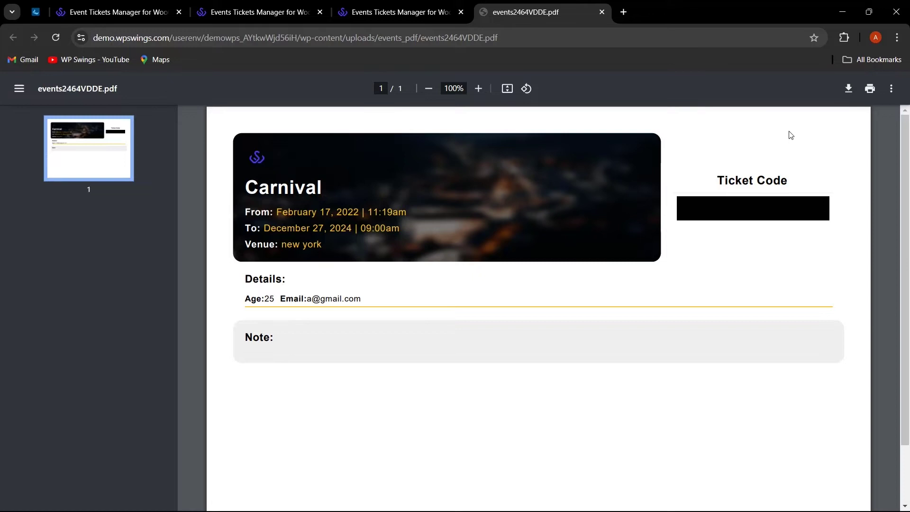
key(ctrl+2)
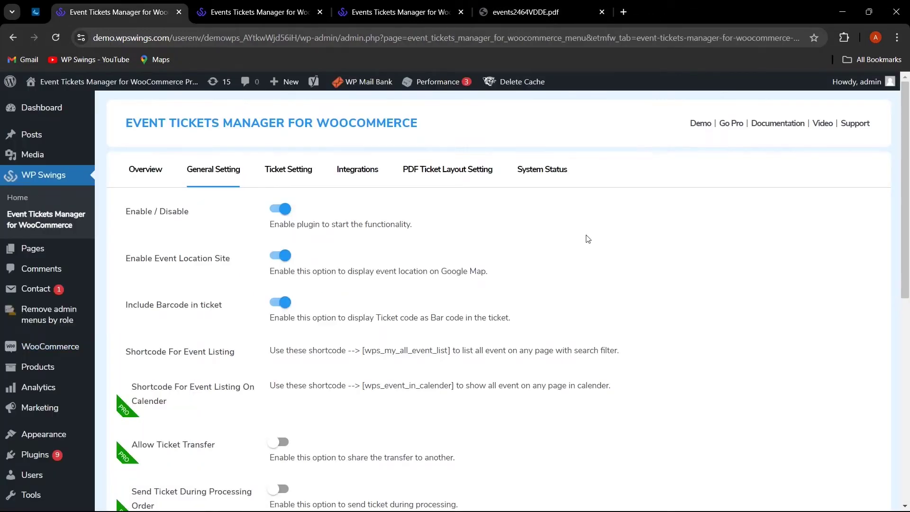
click(307, 179)
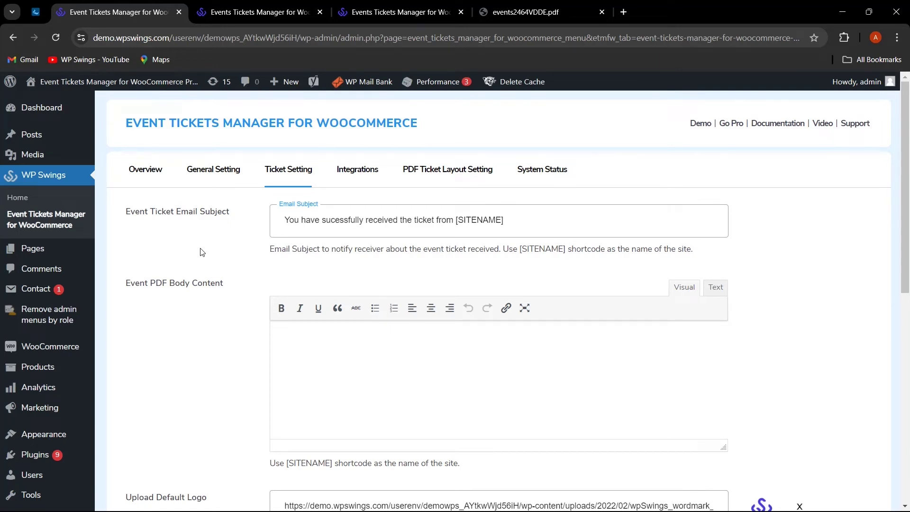
drag(289, 221, 399, 234)
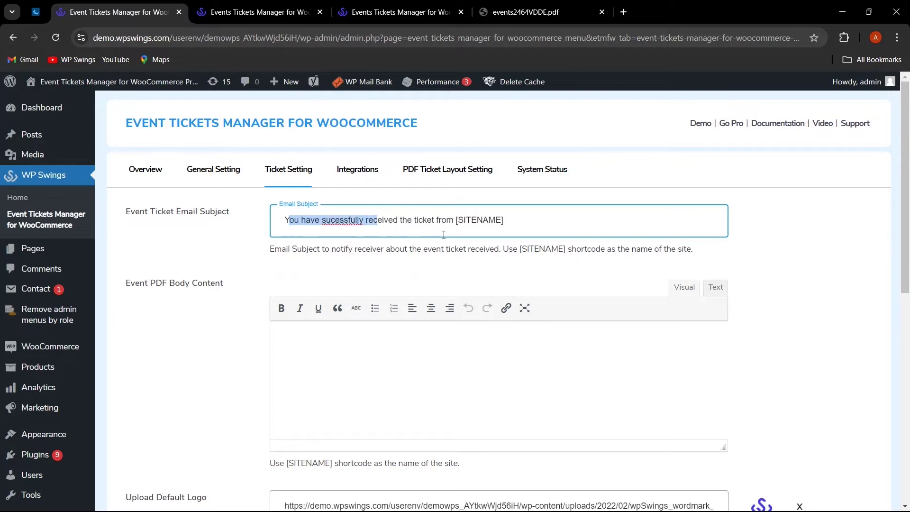
click(517, 227)
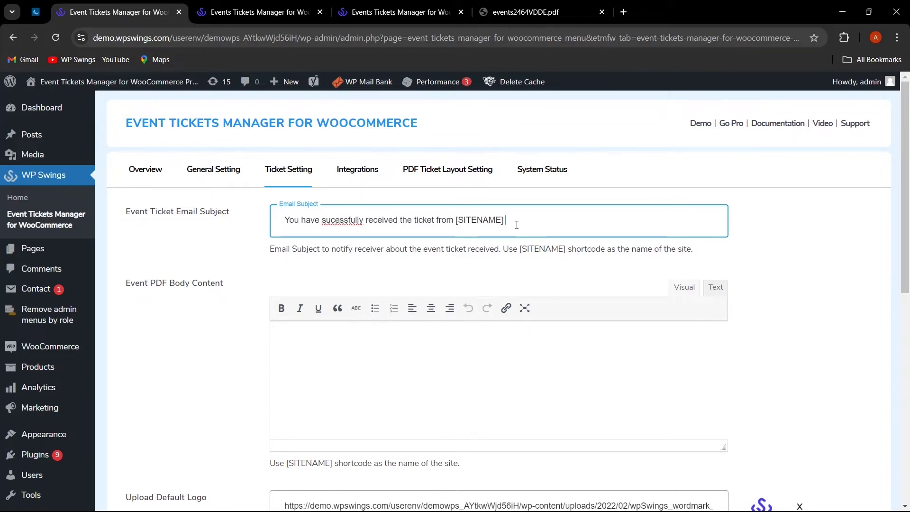
scroll(202, 334, down, 2)
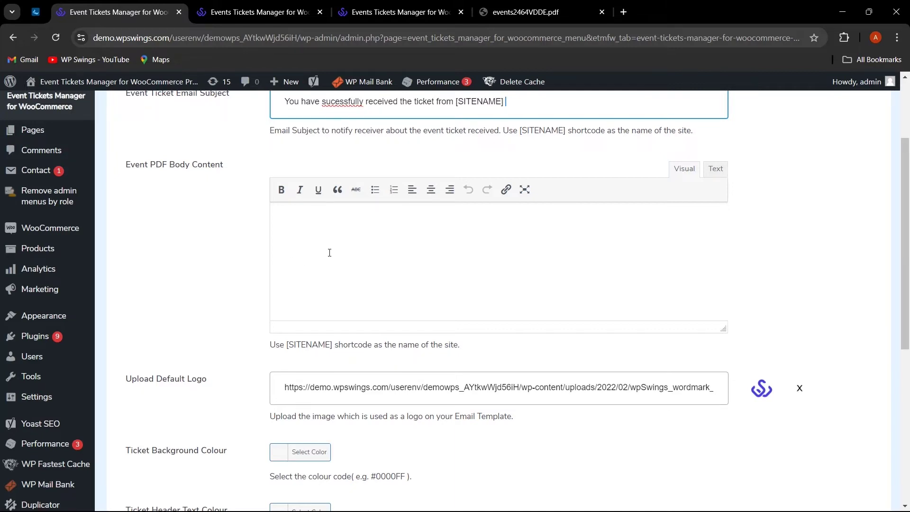
scroll(196, 356, down, 2)
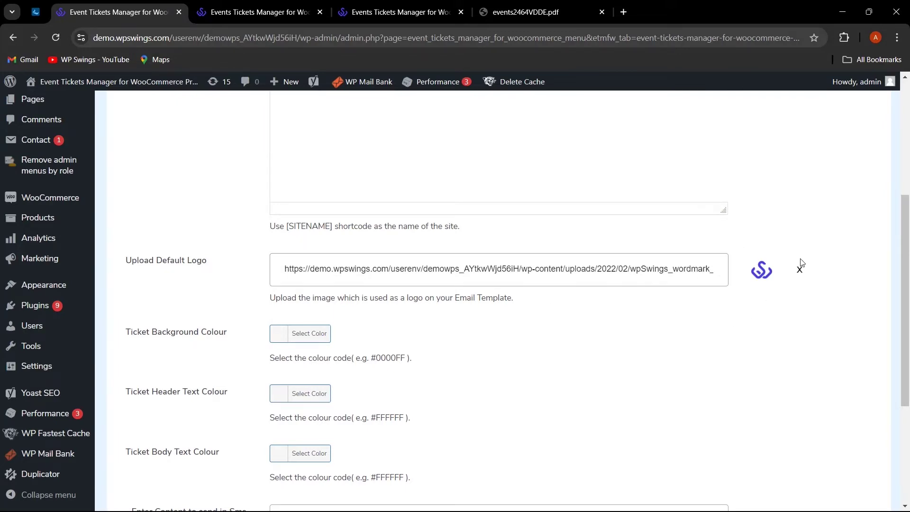
scroll(492, 383, down, 2)
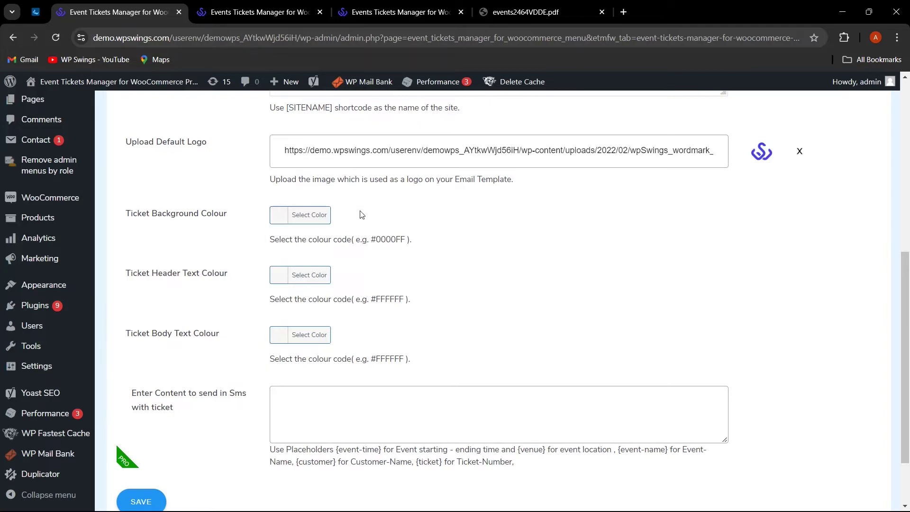
scroll(362, 215, up, 6)
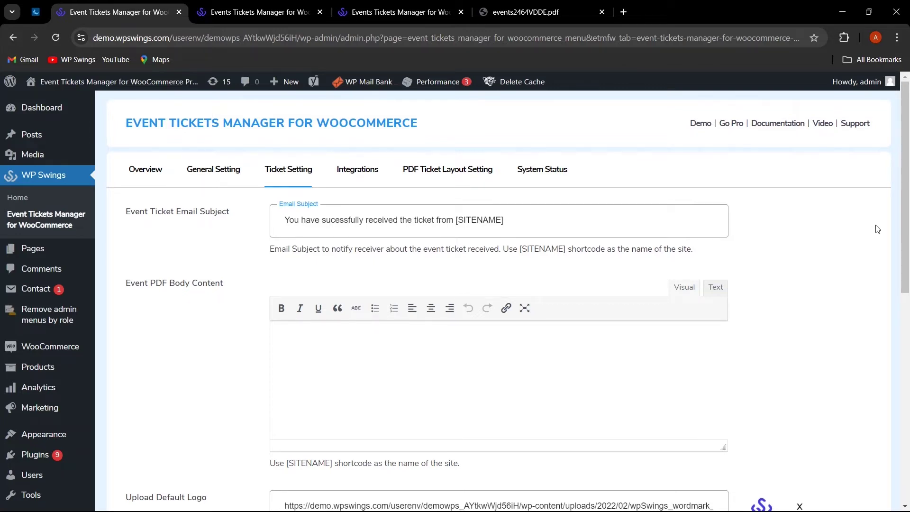
scroll(878, 229, down, 3)
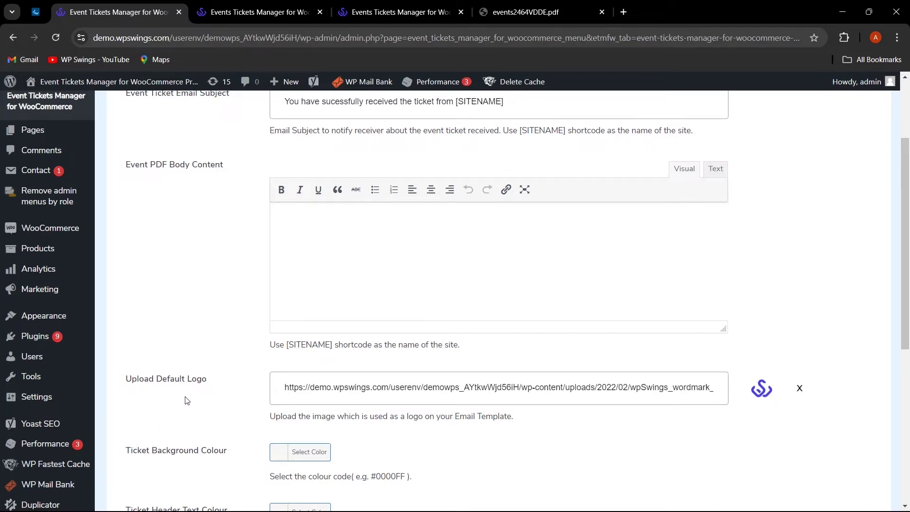
scroll(186, 400, down, 1)
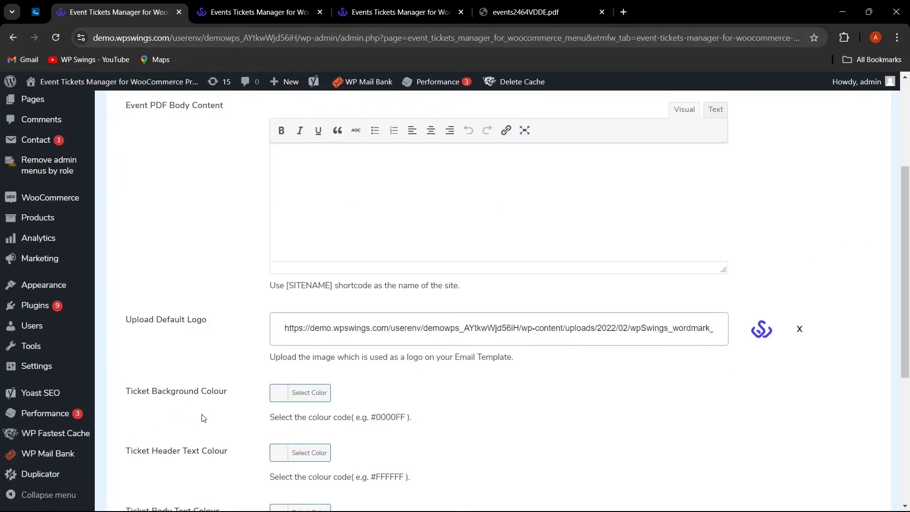
scroll(223, 416, down, 2)
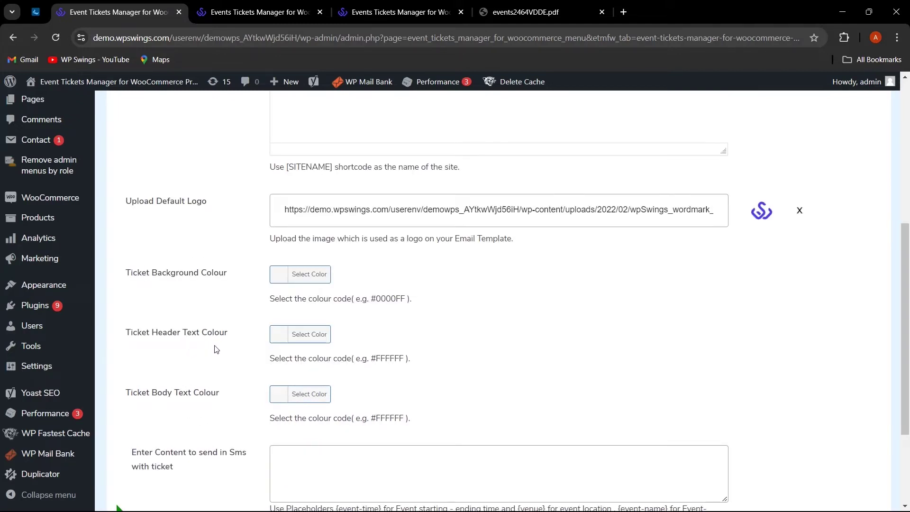
scroll(221, 363, down, 1)
scroll(221, 363, up, 4)
click(345, 254)
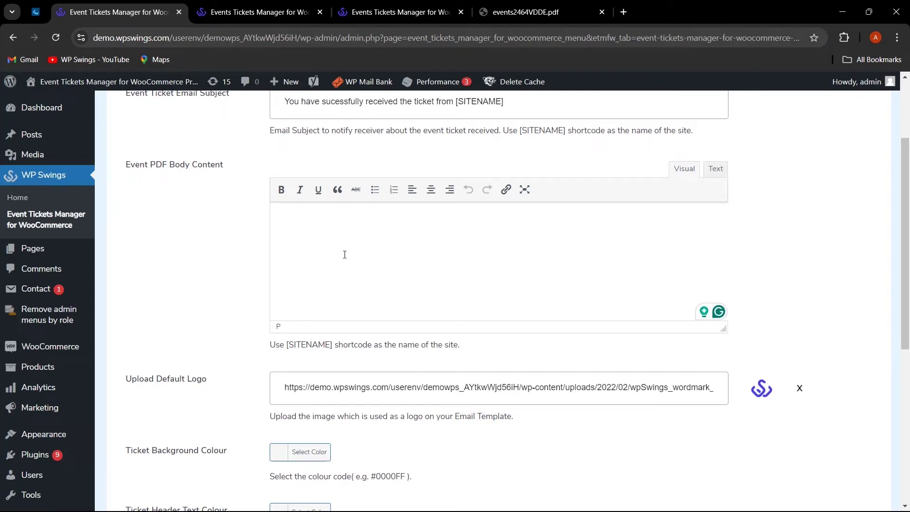
Paste the carnival paragraph into the PDF body and give the ticket a cyan background
text("Step into a world of vibrant colors, thrilling rides, and endless fun at our Carnival! Experience the magic of live performances, indulge in mouthwatering treats, and test your skills at exciting games. Whether you're here for the laughter, the adventure, or the memories, there's something for everyone. Join us for a day filled with joy, excitement, and celebration!)
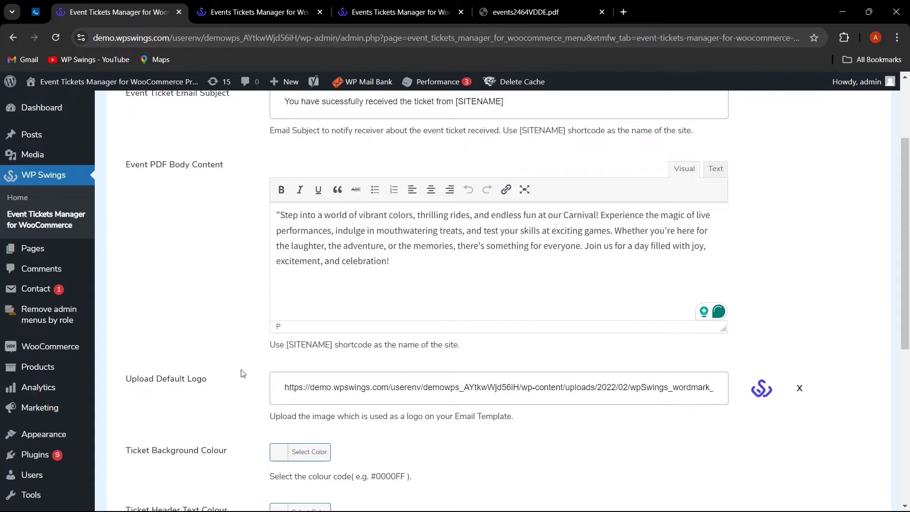
scroll(722, 338, down, 1)
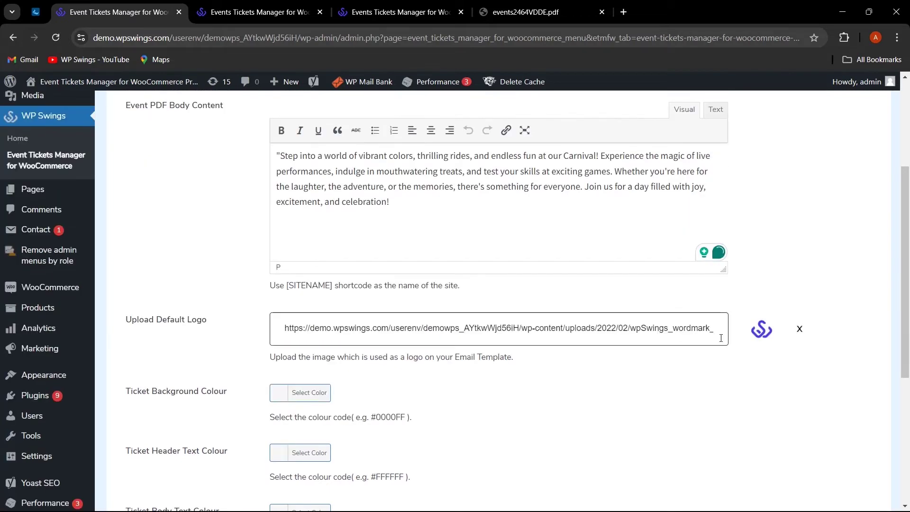
click(286, 396)
scroll(330, 258, down, 3)
click(330, 258)
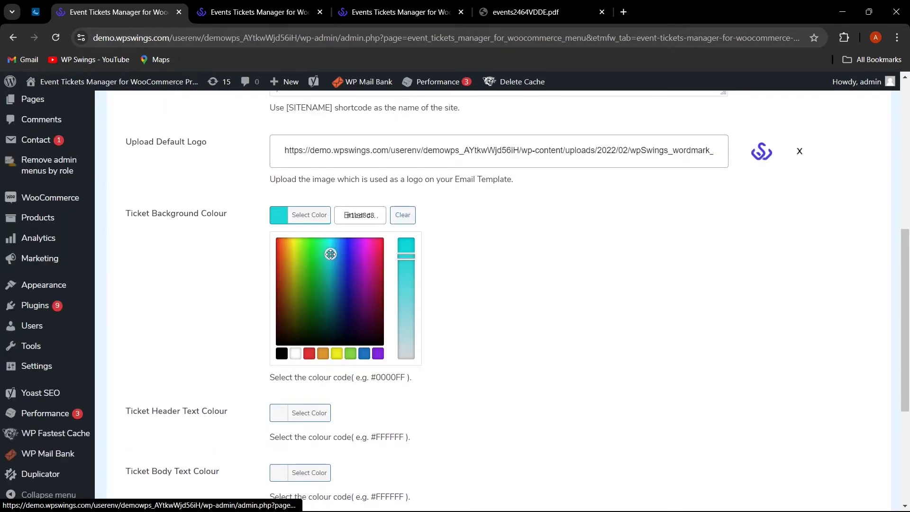
click(559, 248)
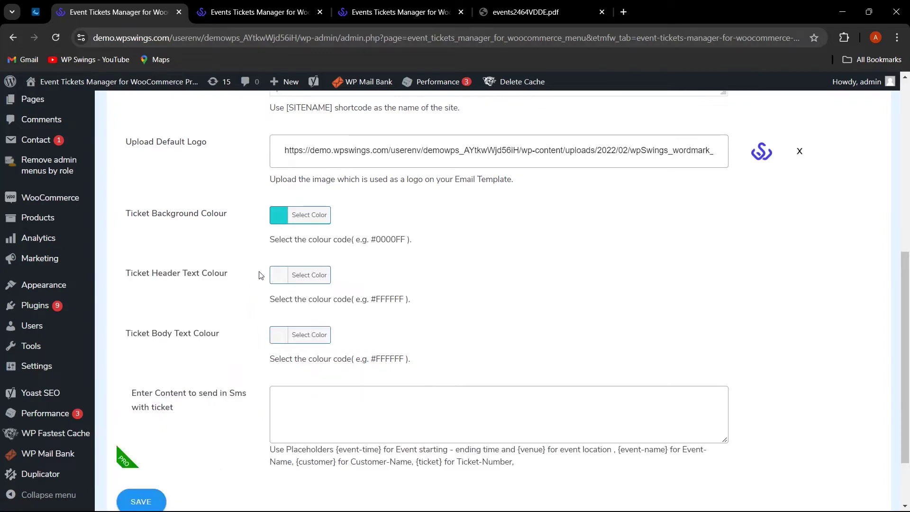
Set the ticket header text to pale yellow and the body text to steel blue
click(278, 275)
click(406, 373)
click(488, 330)
click(279, 335)
drag(408, 373, 408, 415)
click(469, 354)
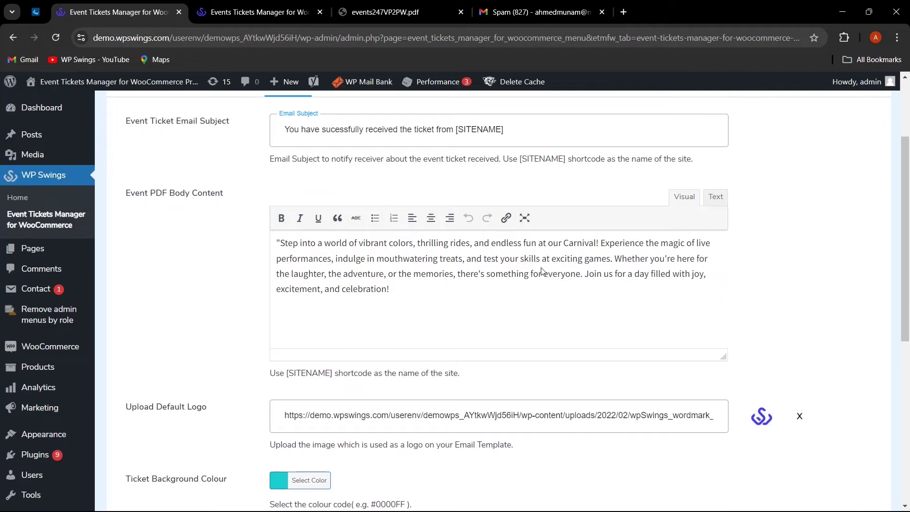
scroll(543, 271, down, 5)
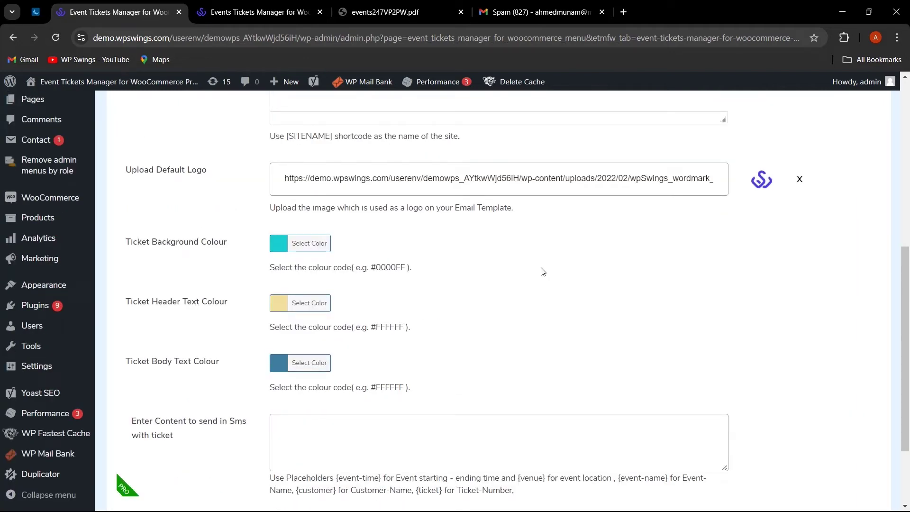
scroll(545, 277, up, 5)
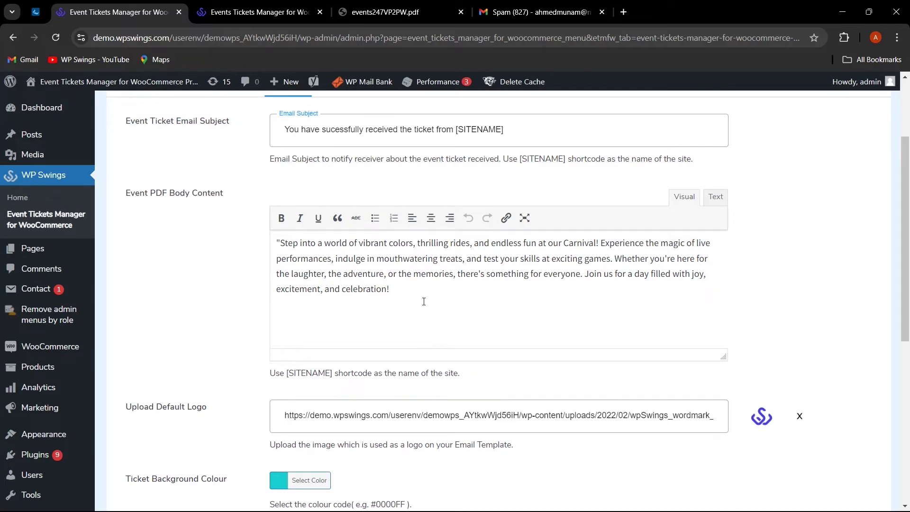
scroll(422, 300, down, 4)
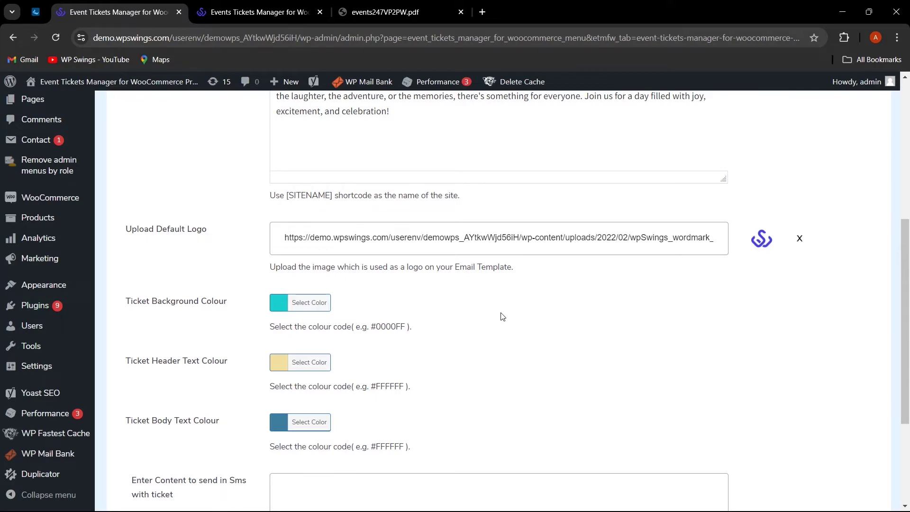
scroll(511, 315, up, 3)
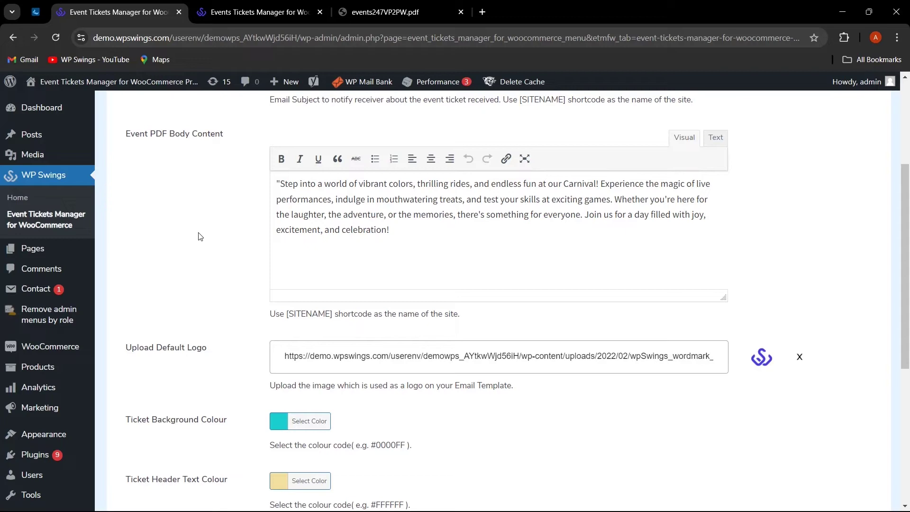
Check the Carnival ticket PDF for the new note, then open Products in a new tab
click(426, 13)
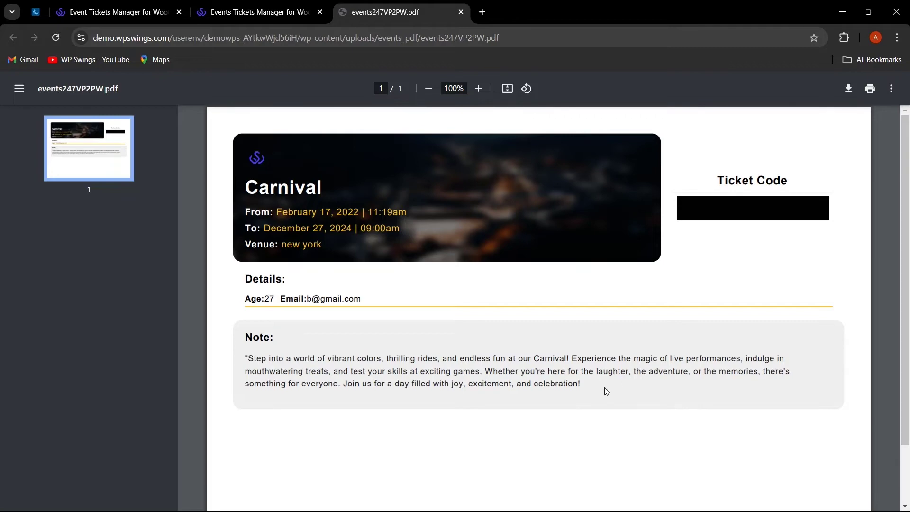
click(130, 13)
scroll(308, 266, up, 3)
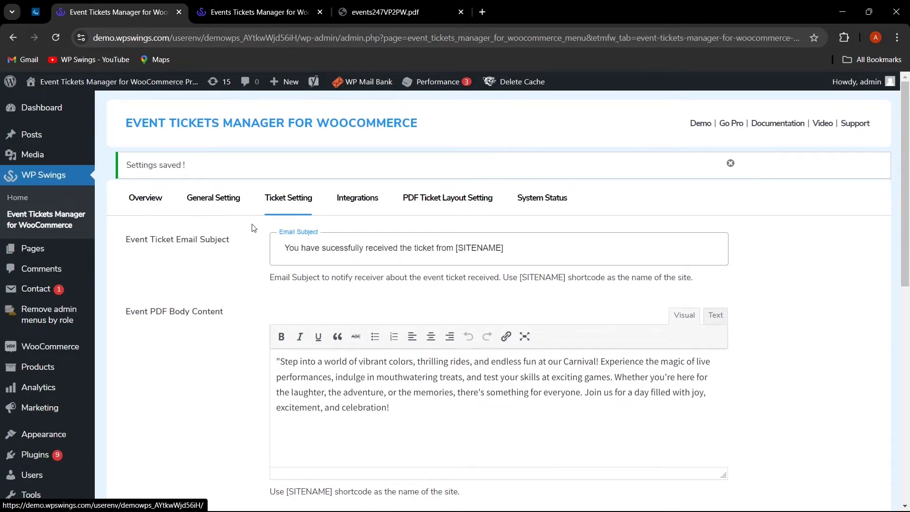
scroll(240, 263, down, 1)
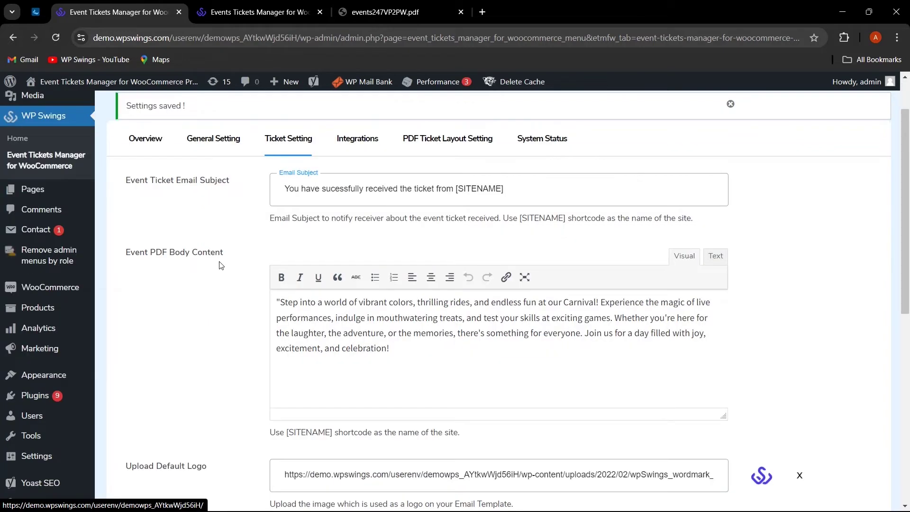
scroll(220, 297, down, 4)
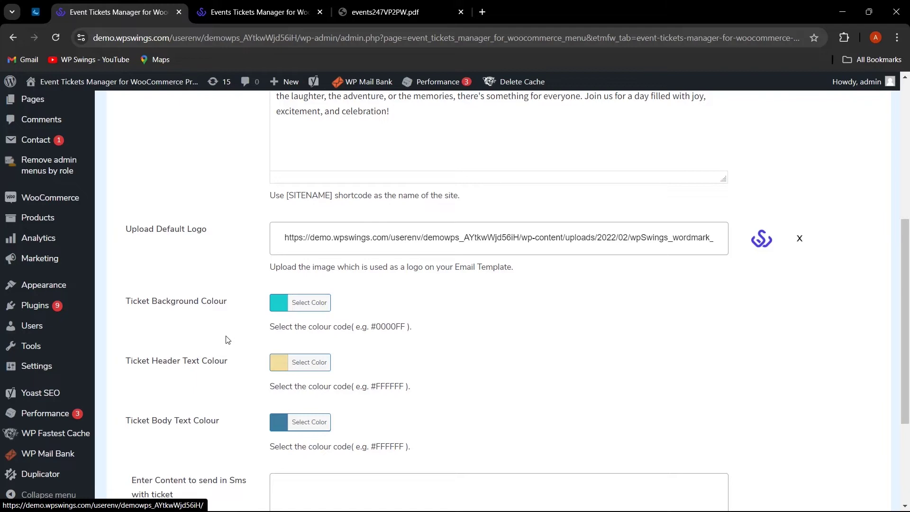
scroll(231, 356, down, 1)
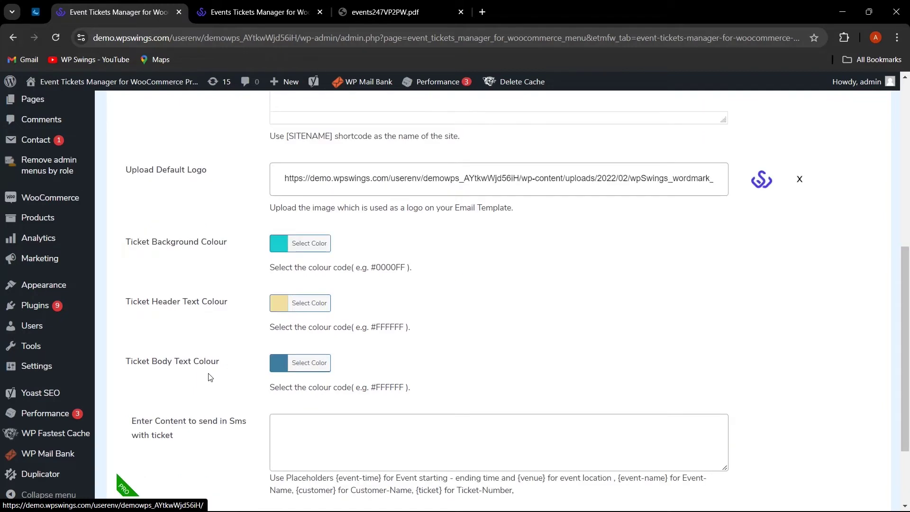
scroll(436, 345, down, 2)
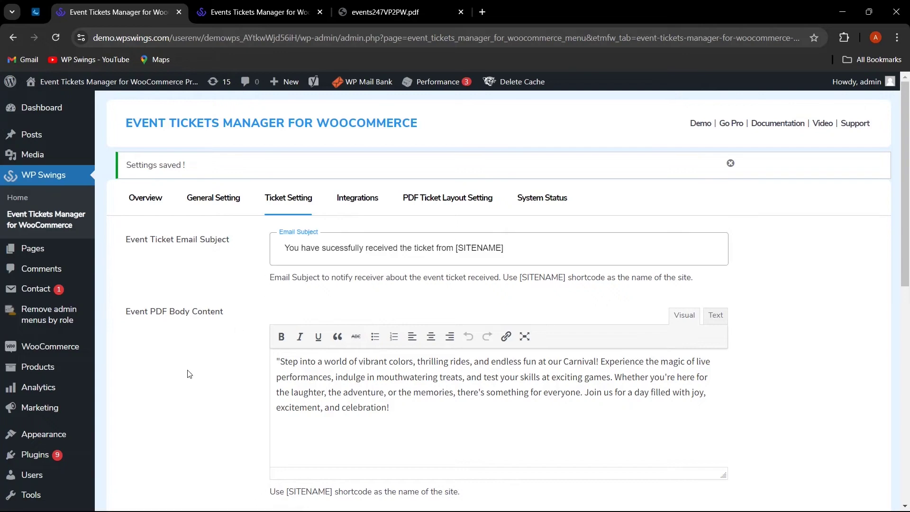
ctrl+shift+click(114, 377)
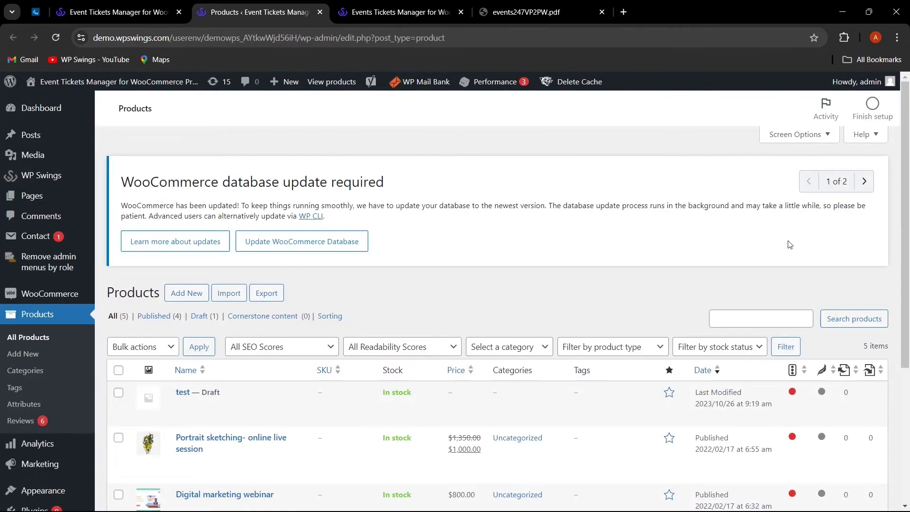
Open the Carnival product's edit page and scroll to its Product data box
scroll(376, 290, down, 2)
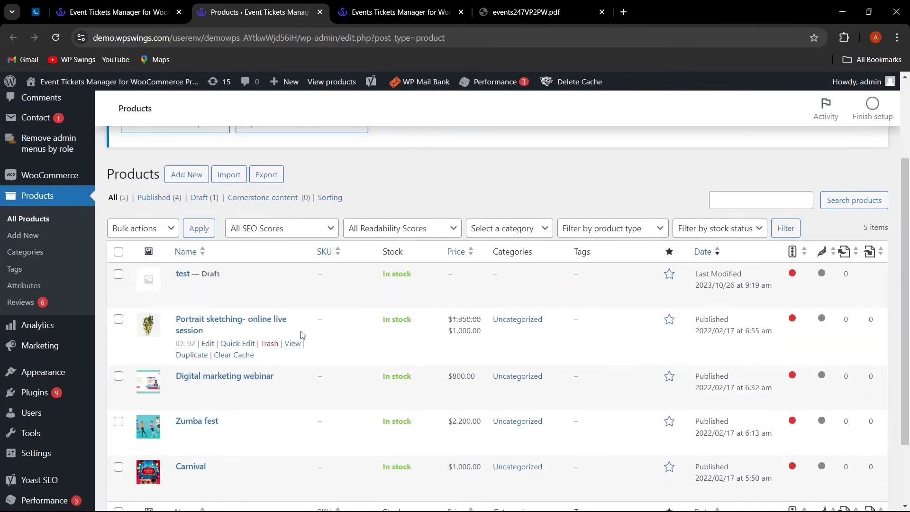
scroll(322, 316, down, 1)
scroll(308, 356, down, 1)
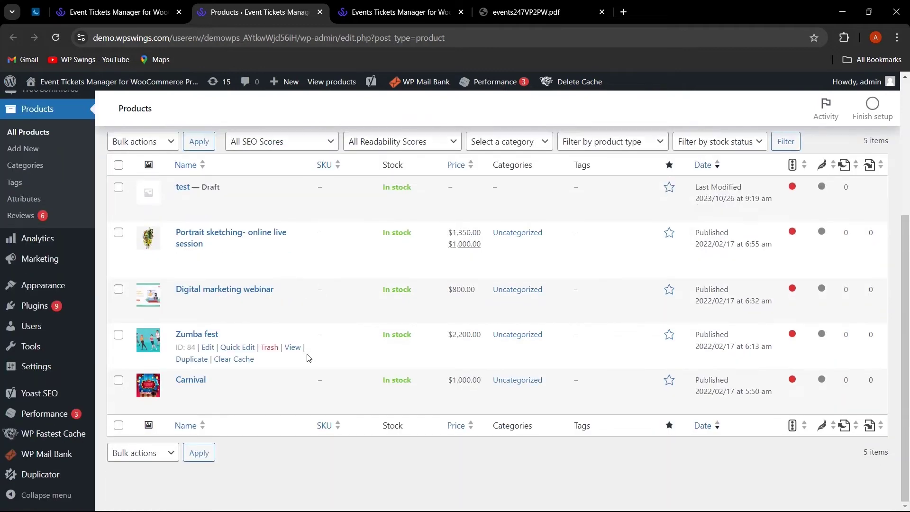
click(207, 393)
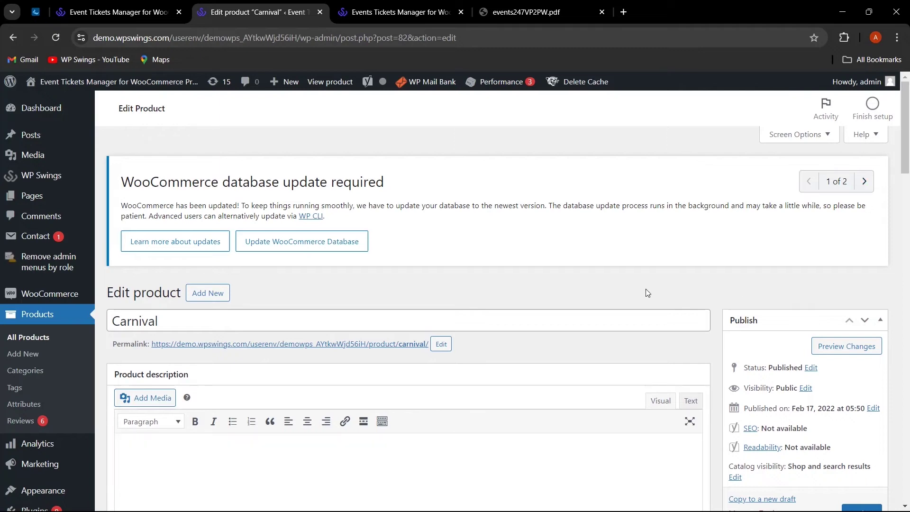
scroll(544, 296, down, 2)
scroll(398, 291, down, 1)
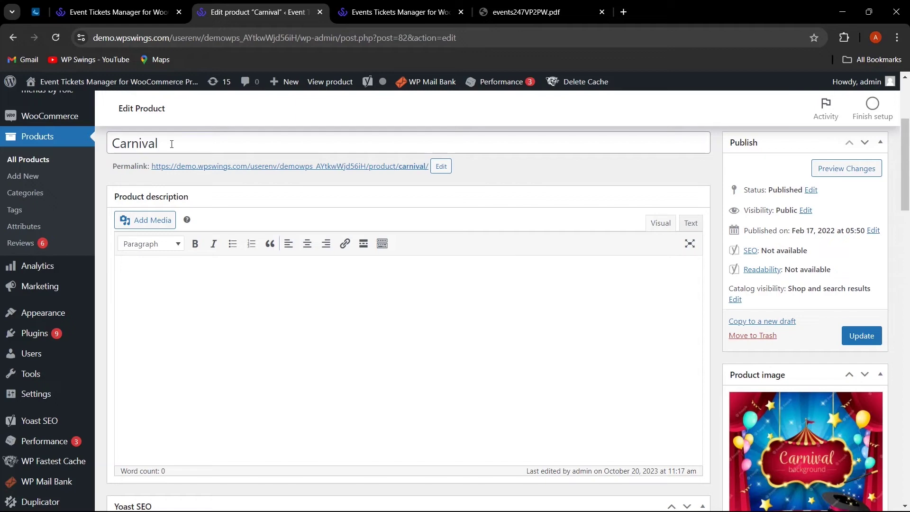
scroll(530, 293, down, 15)
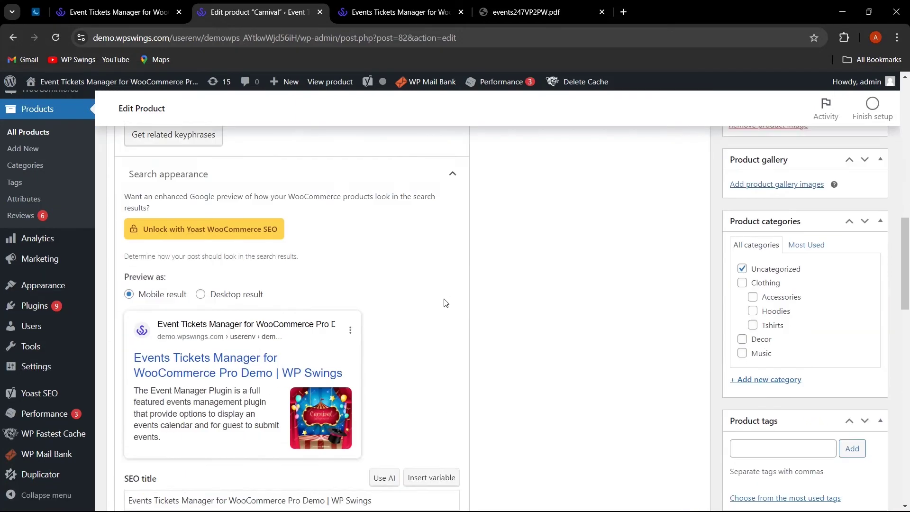
scroll(277, 335, down, 2)
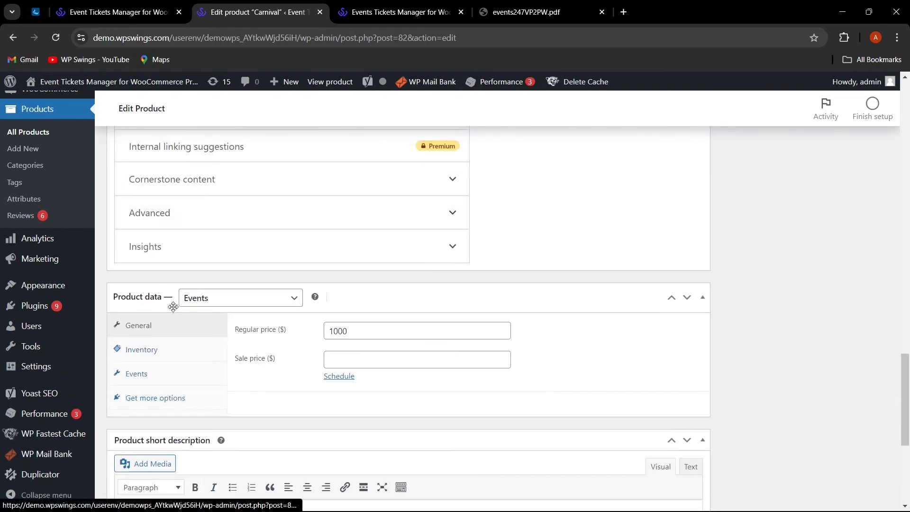
Keep Events as the Carnival product type and show its event settings
click(191, 304)
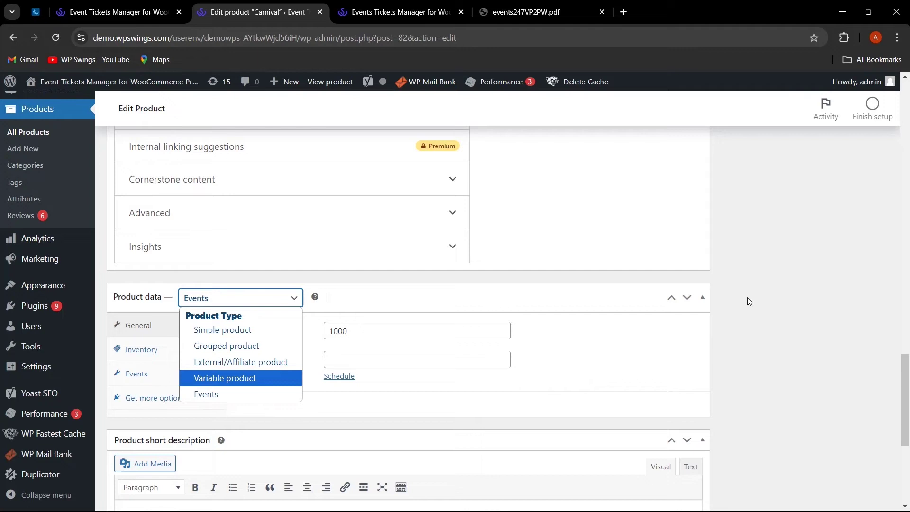
click(212, 402)
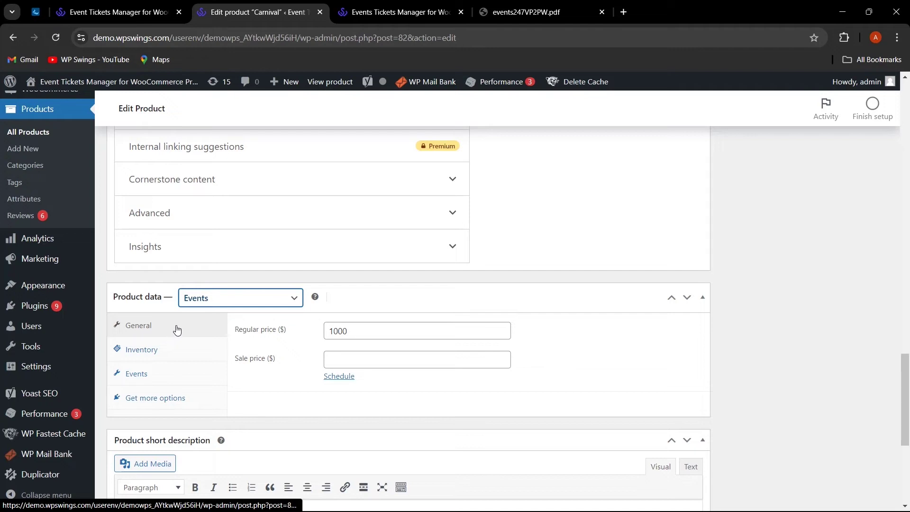
click(170, 380)
scroll(630, 369, down, 2)
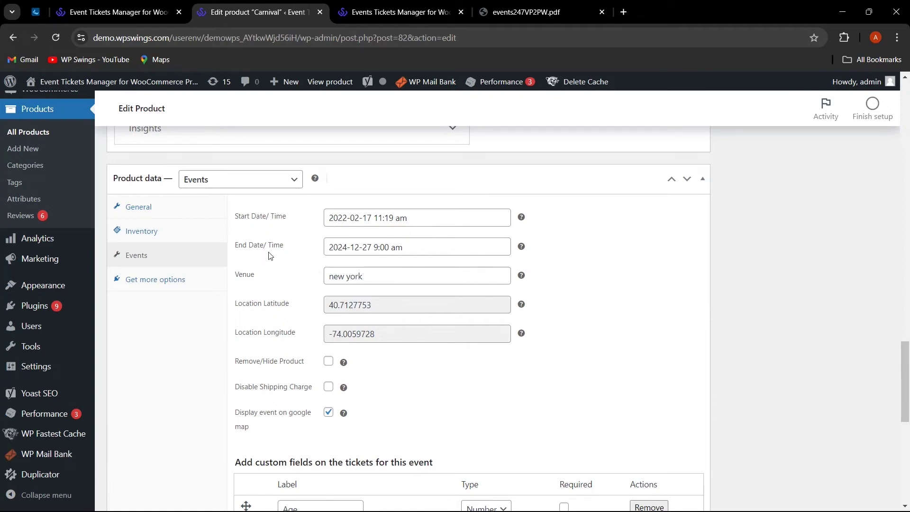
Set the Carnival start date to 5 September 2024 and end date to 29 November 2024
click(330, 213)
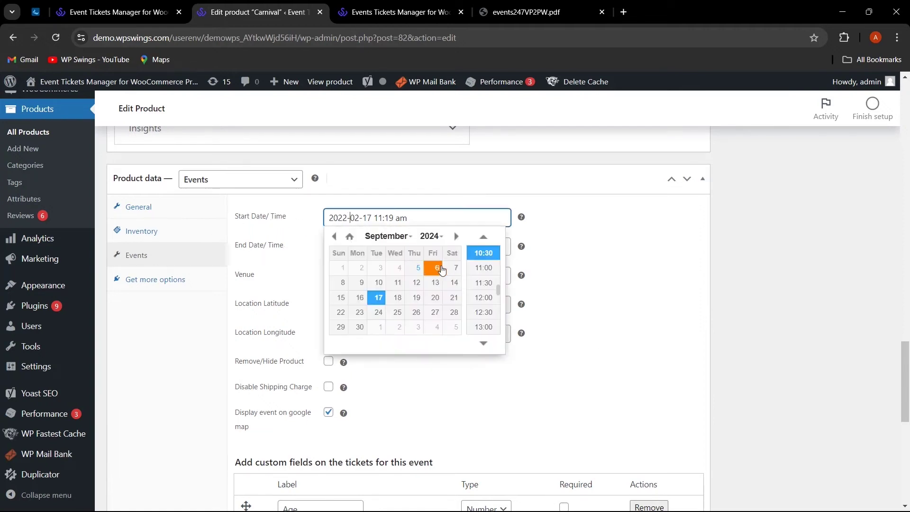
click(416, 270)
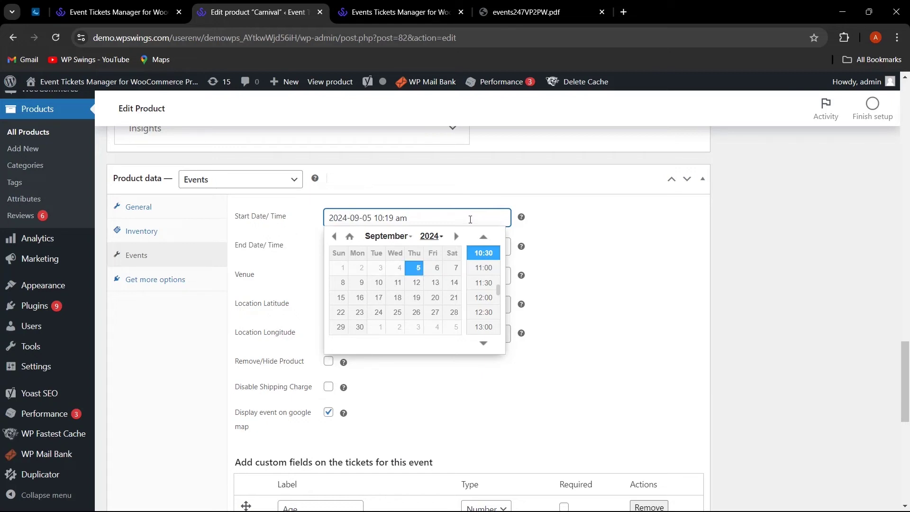
click(559, 223)
click(355, 247)
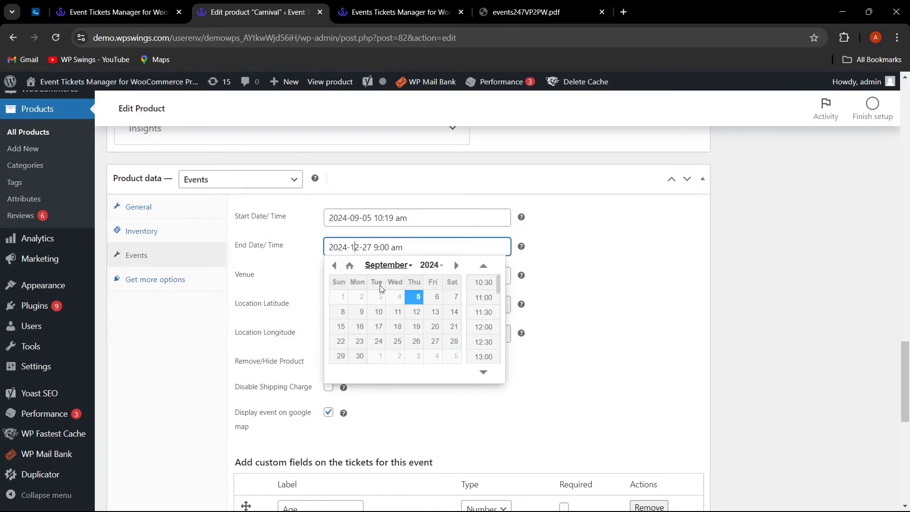
click(457, 266)
click(457, 266)
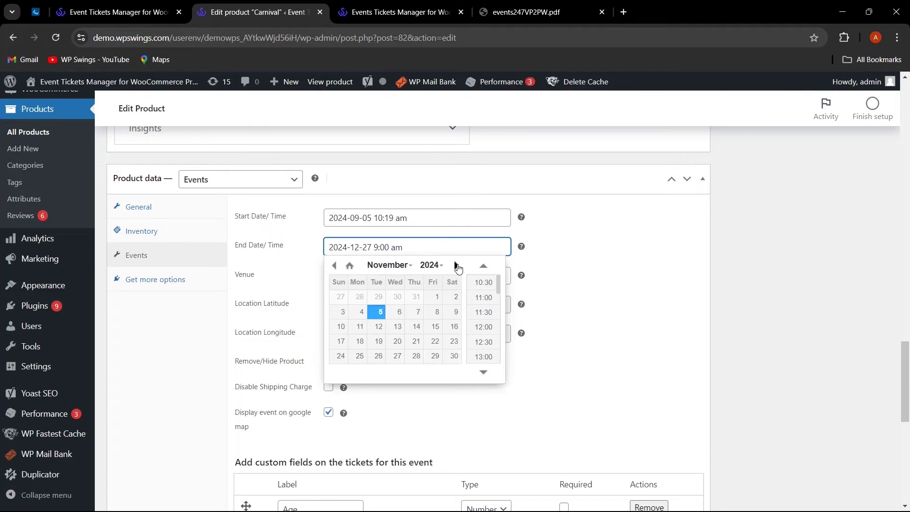
click(434, 356)
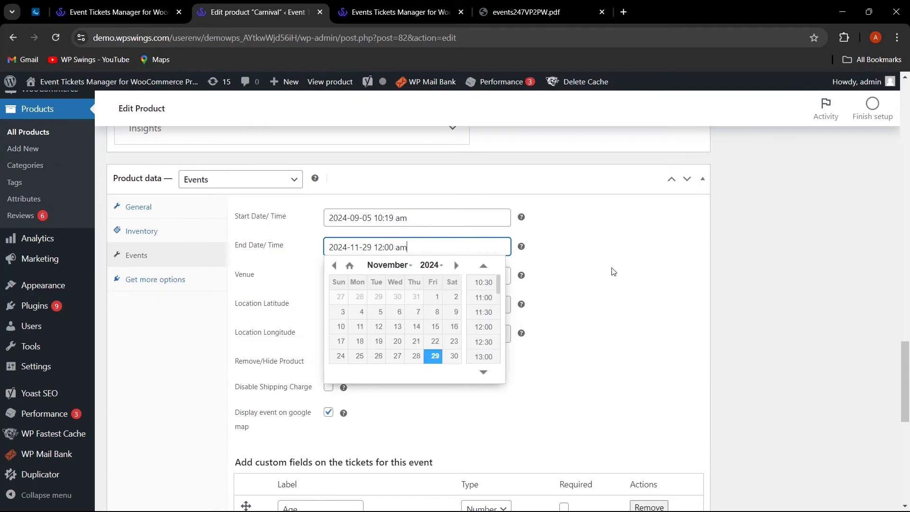
click(612, 270)
scroll(498, 280, down, 1)
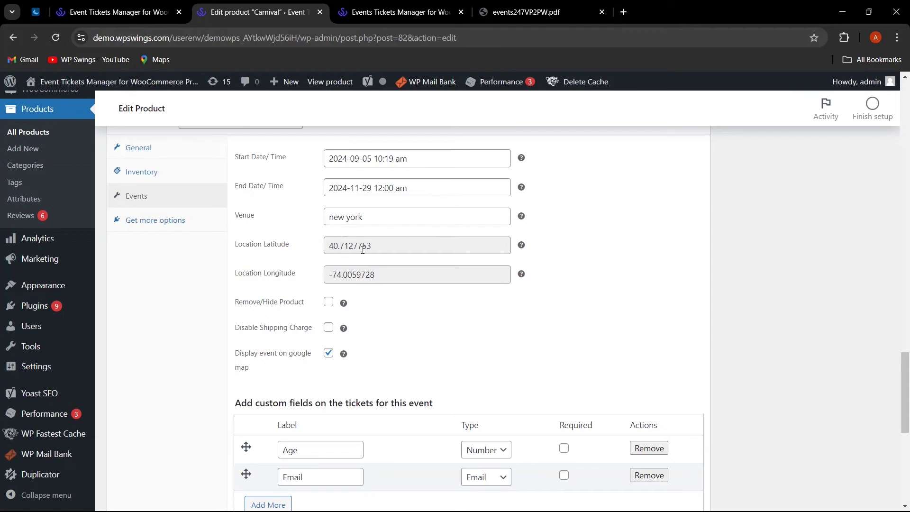
Enable Remove/Hide Product after expiry and change the Carnival venue to agra
scroll(337, 251, down, 1)
mouse_move(346, 247)
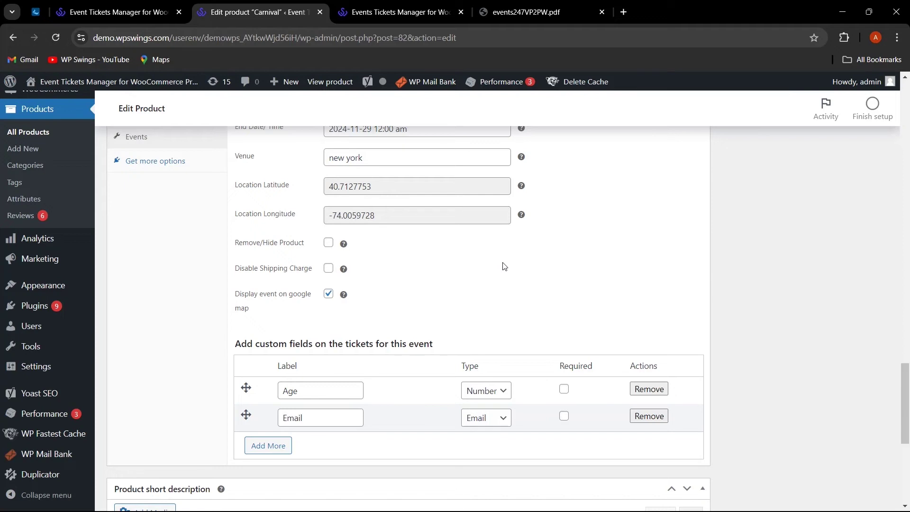
click(329, 243)
scroll(389, 257, up, 1)
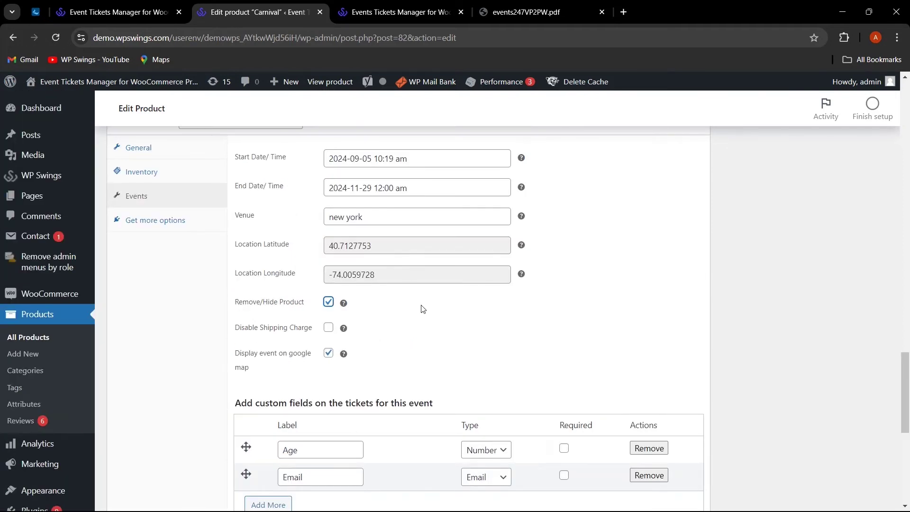
scroll(426, 311, down, 1)
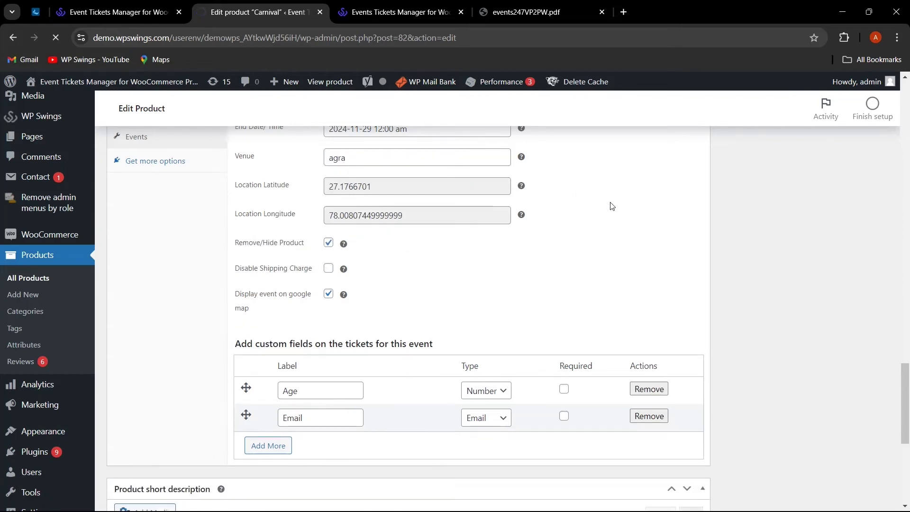
click(170, 171)
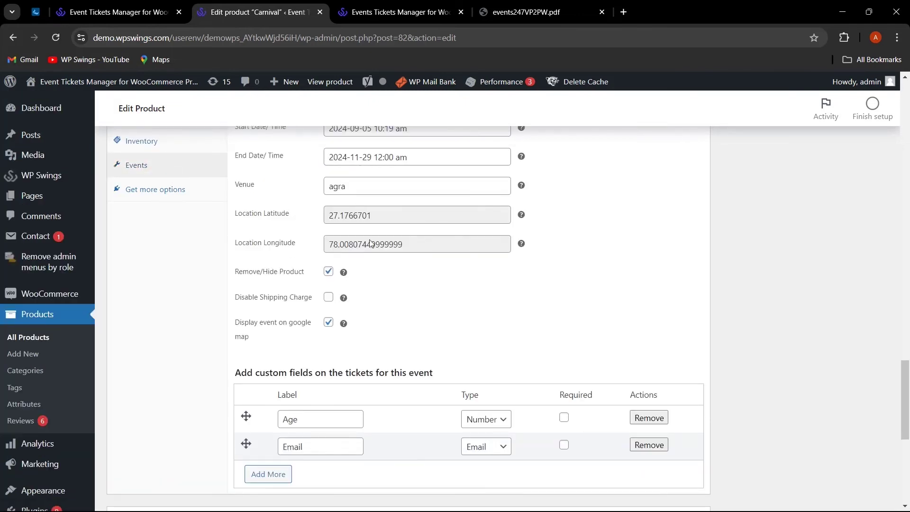
scroll(545, 261, up, 1)
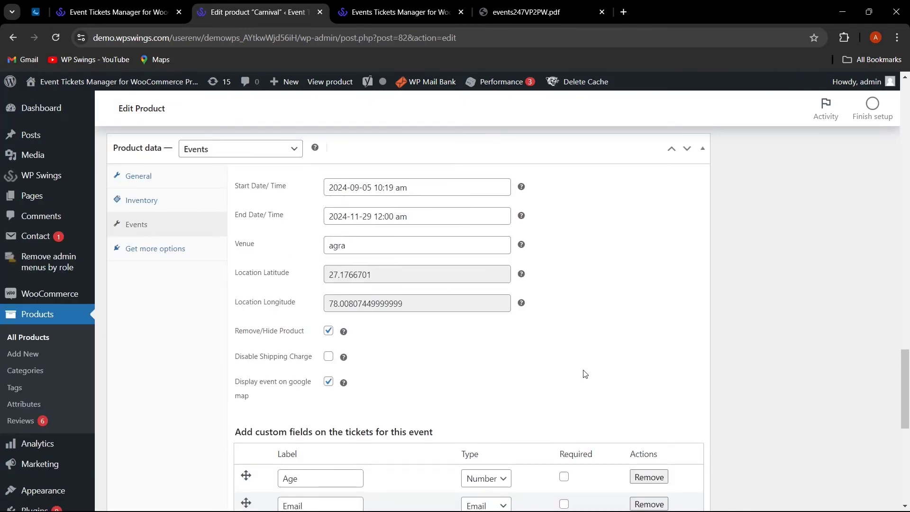
scroll(586, 377, down, 2)
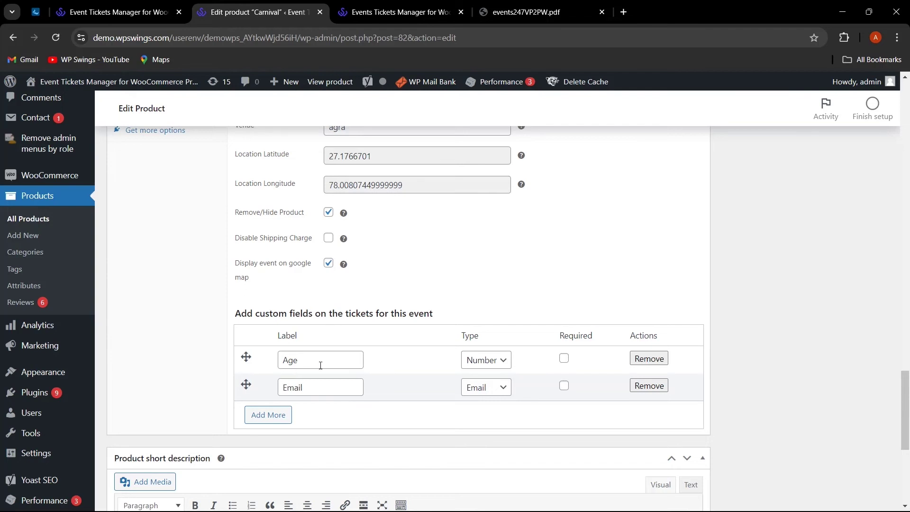
Add a custom ticket field labelled 'Name' of type Text
click(267, 416)
click(303, 416)
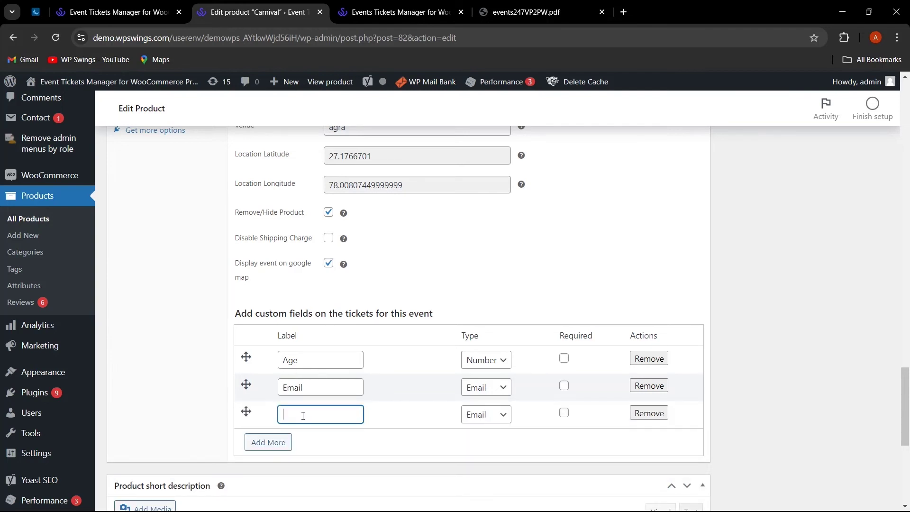
text(Name)
click(477, 415)
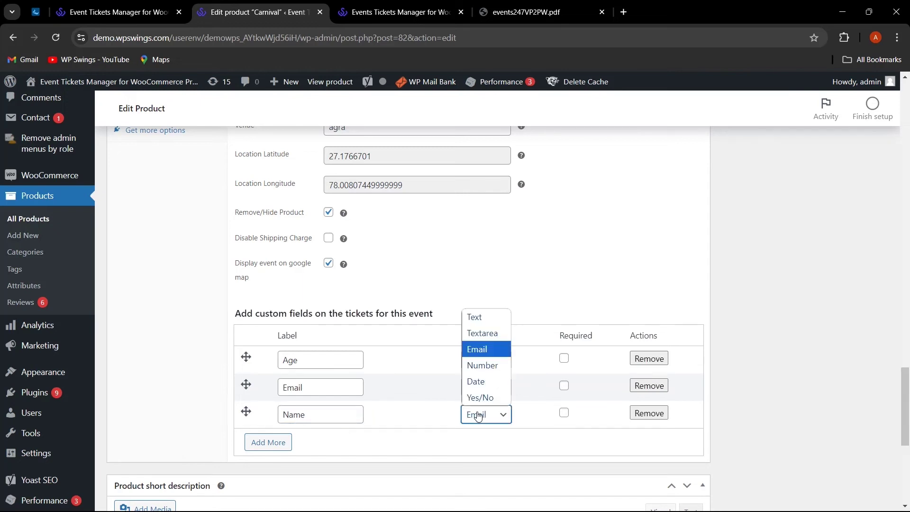
click(466, 321)
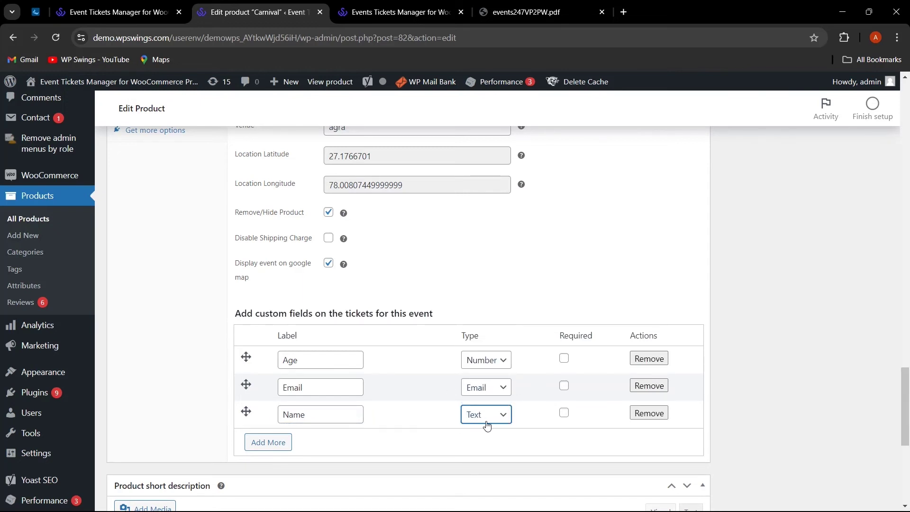
Mark the Age, Email and Name ticket fields as required
click(564, 358)
click(565, 385)
click(565, 413)
click(732, 319)
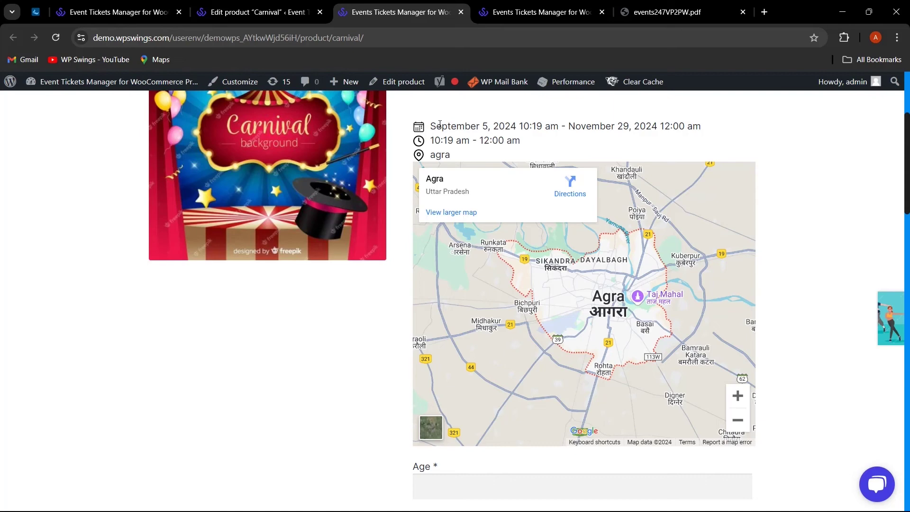
Review the storefront Carnival dates, try adding the ticket with Age empty, then return to editing
drag(430, 126, 729, 137)
scroll(830, 228, down, 3)
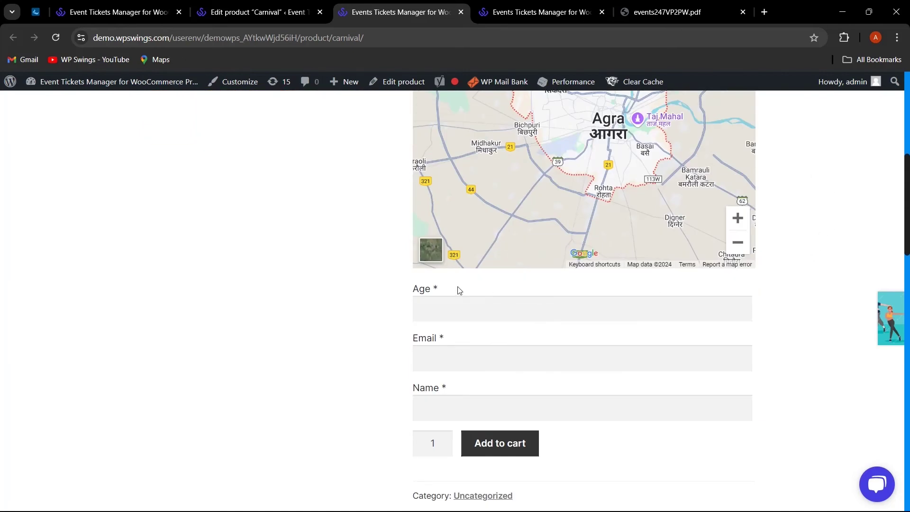
click(466, 316)
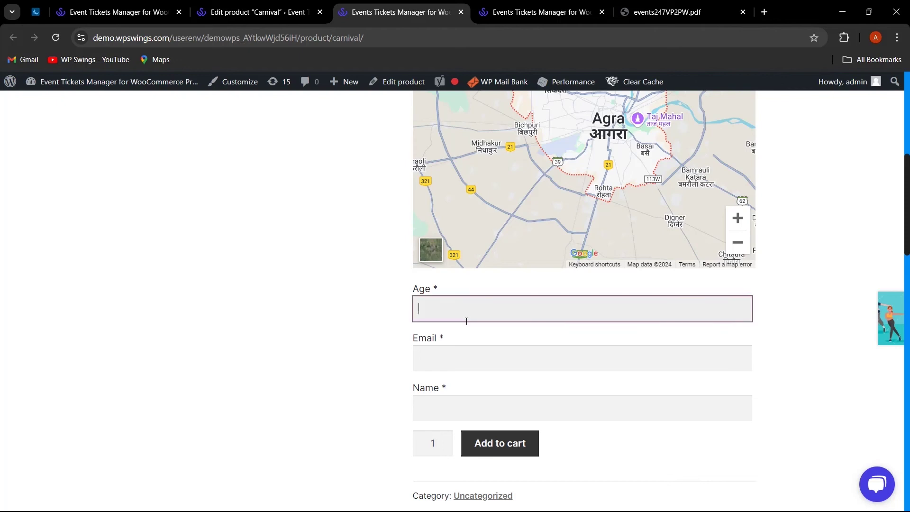
click(496, 447)
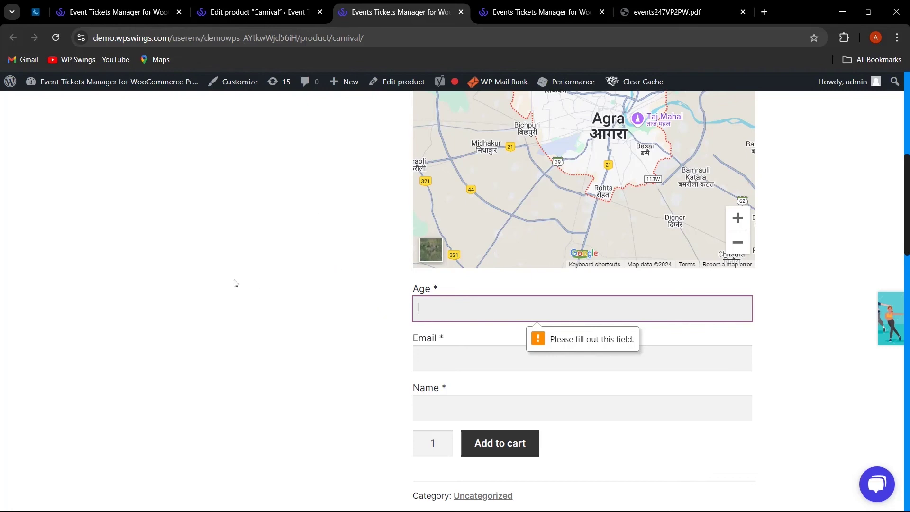
click(254, 10)
scroll(398, 415, down, 5)
Make the Age, Email and Name ticket fields optional and update the product
scroll(399, 416, down, 15)
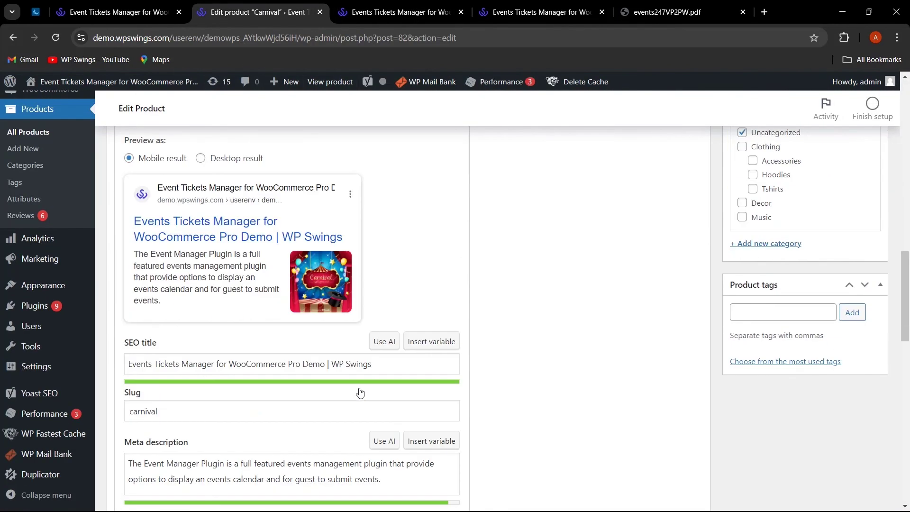
click(148, 177)
scroll(569, 280, down, 1)
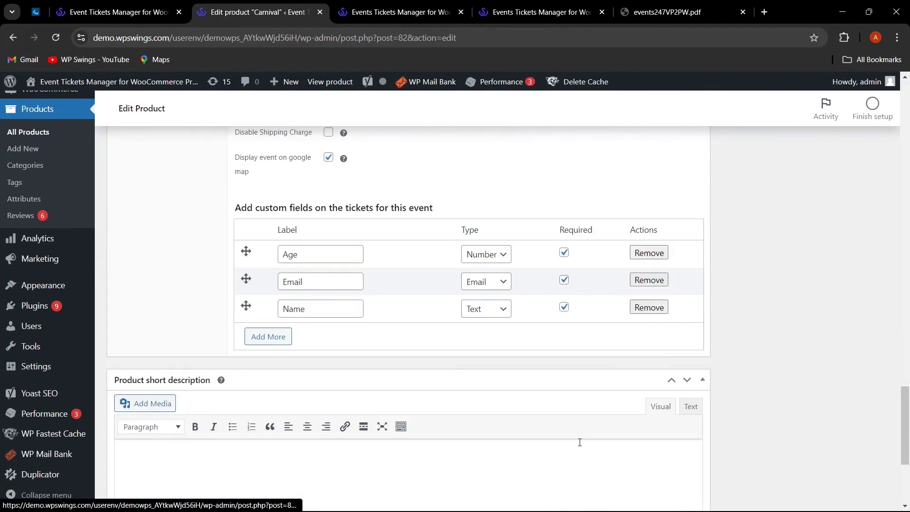
click(564, 253)
click(563, 281)
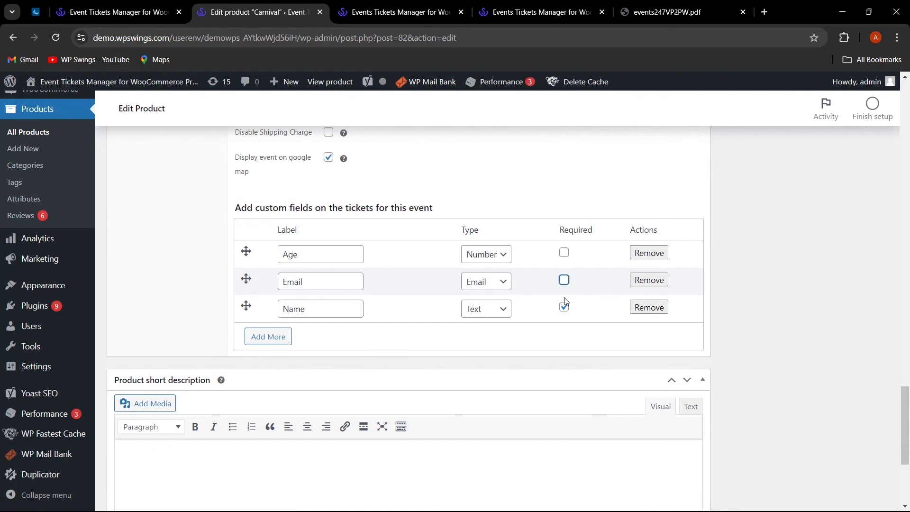
click(564, 307)
scroll(762, 294, up, 10)
click(861, 199)
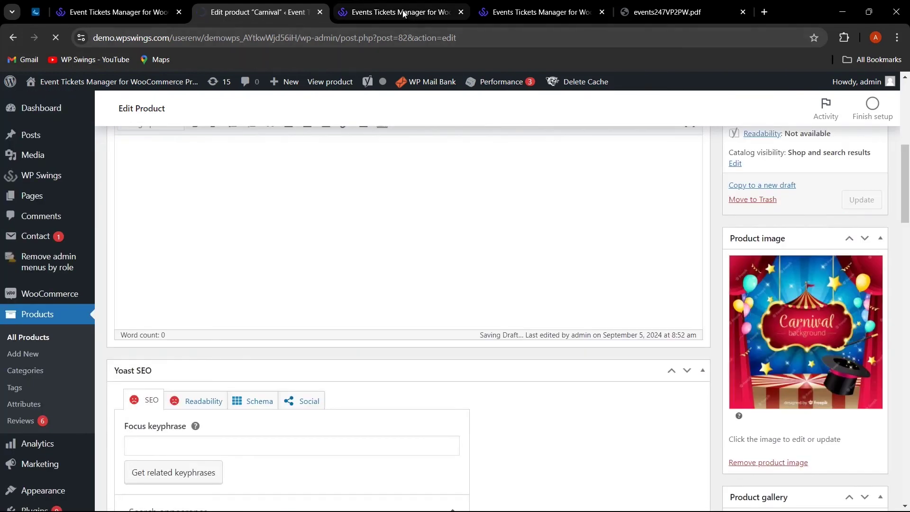
Reload the Carnival product page, dismiss the coupon banner and add the ticket to the cart
click(403, 12)
key(F5)
scroll(369, 322, down, 4)
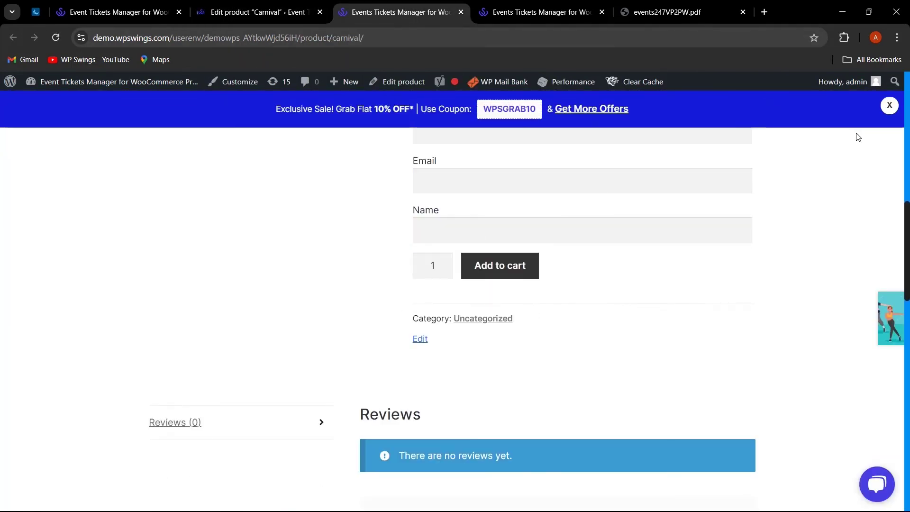
click(890, 106)
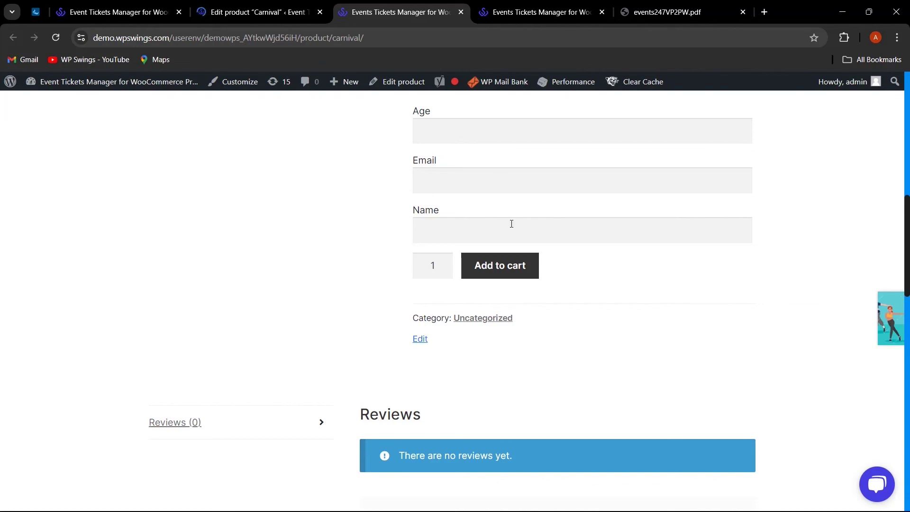
click(523, 280)
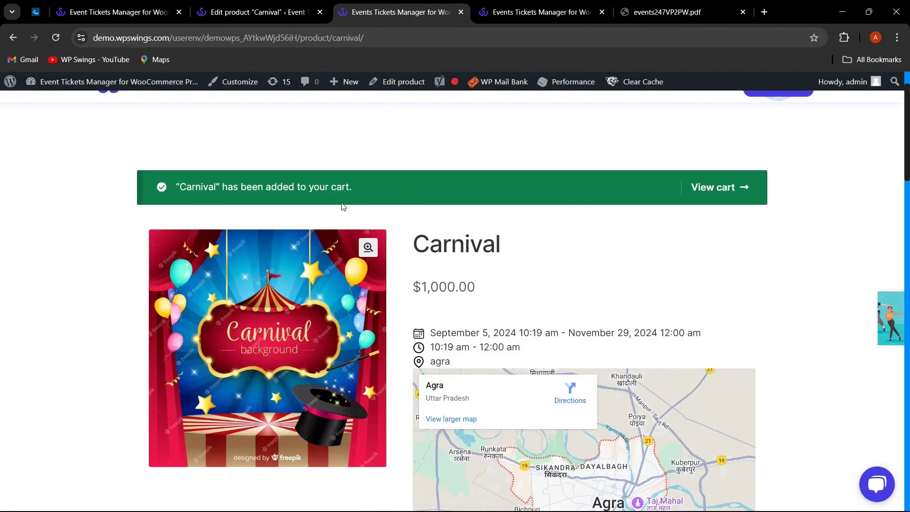
click(252, 14)
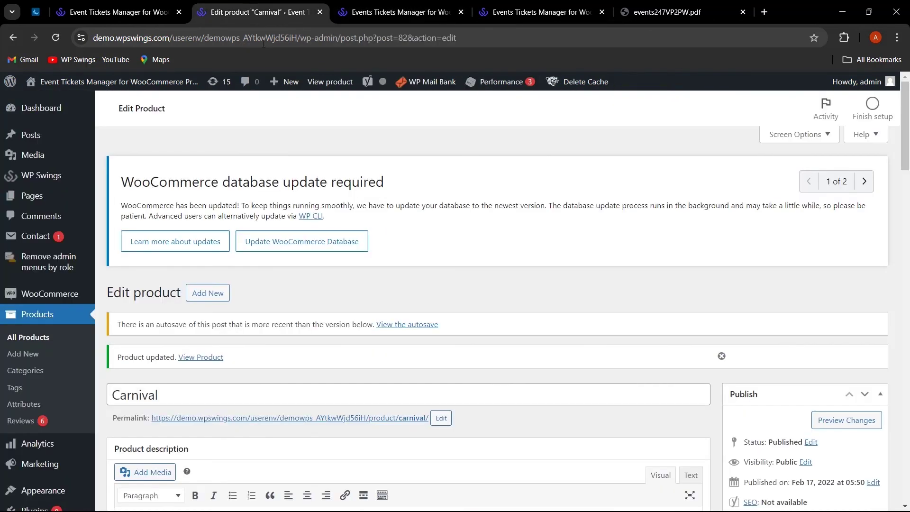
Return to the Event Tickets Manager ticket settings tab
scroll(485, 272, down, 7)
scroll(486, 273, up, 2)
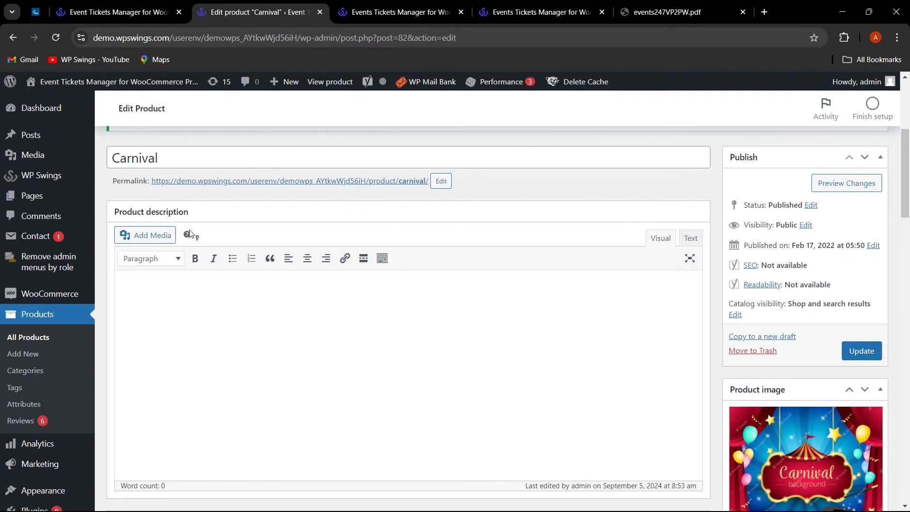
click(111, 13)
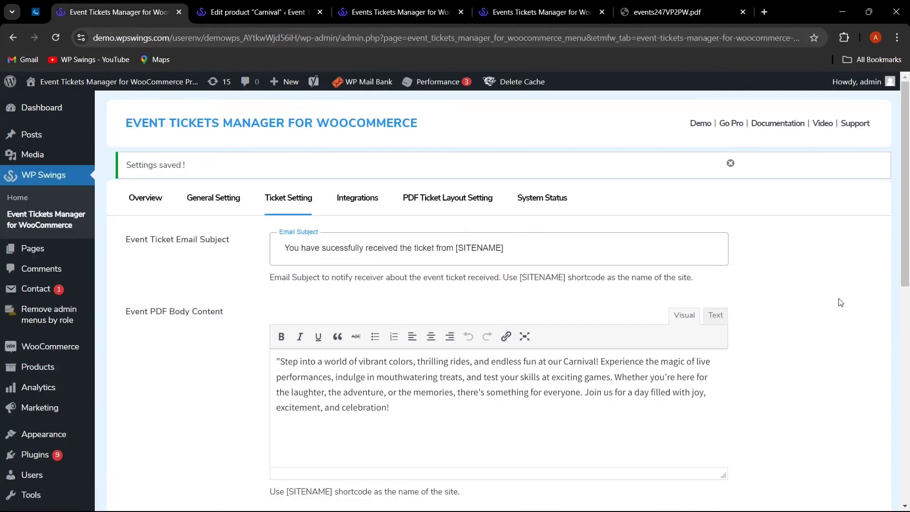